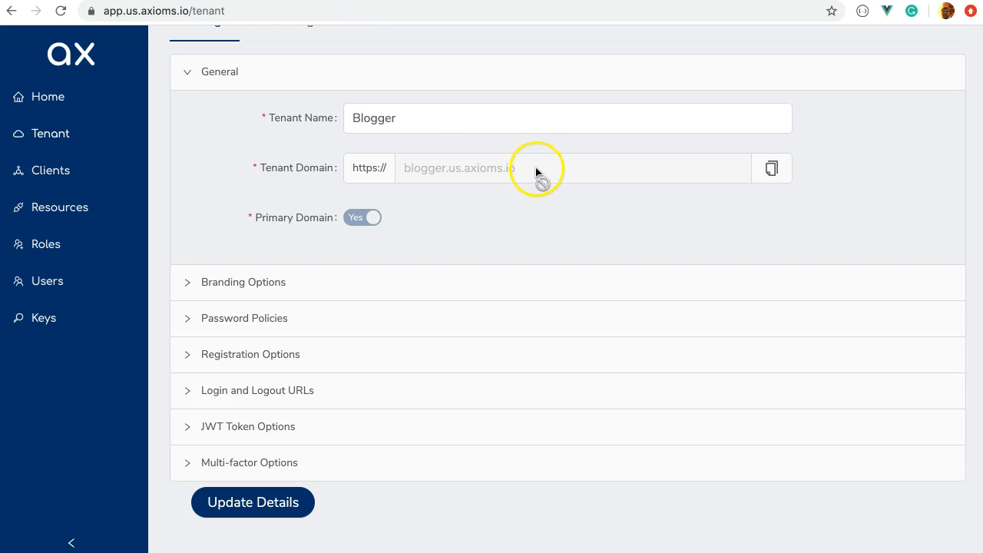
Step: Open the admin's own profile settings from the top-right account menu in Axioms Console
scroll(534, 173, "up", 3)
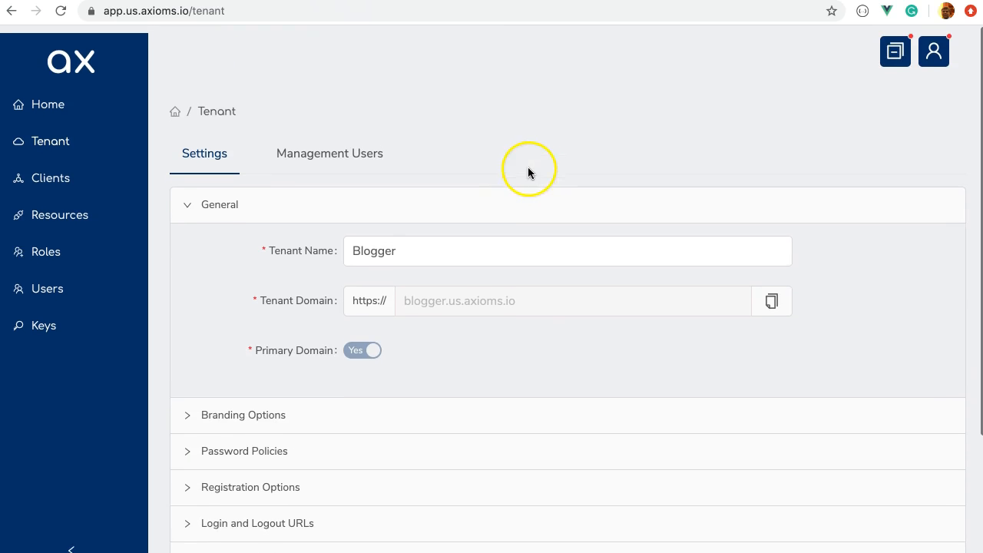
left_click(929, 50)
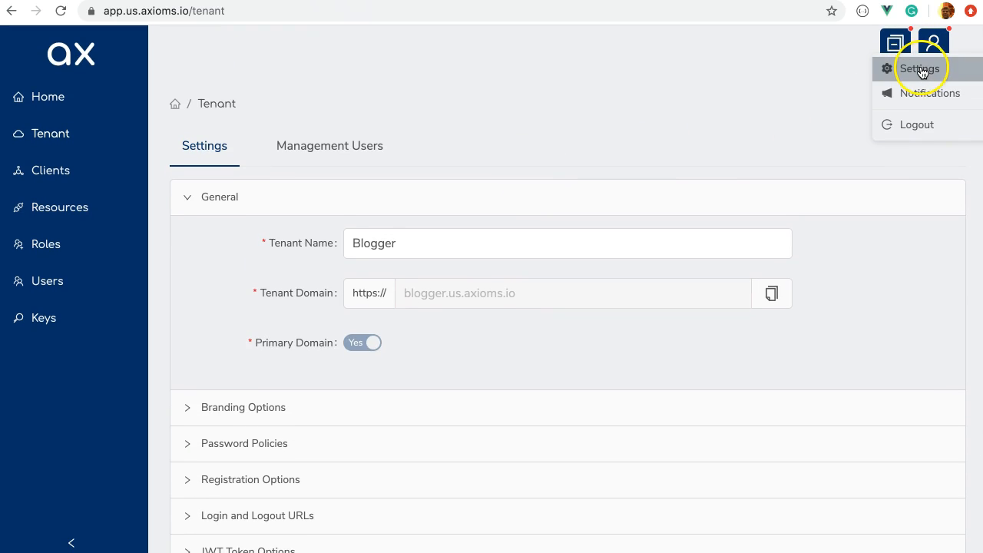
left_click(921, 70)
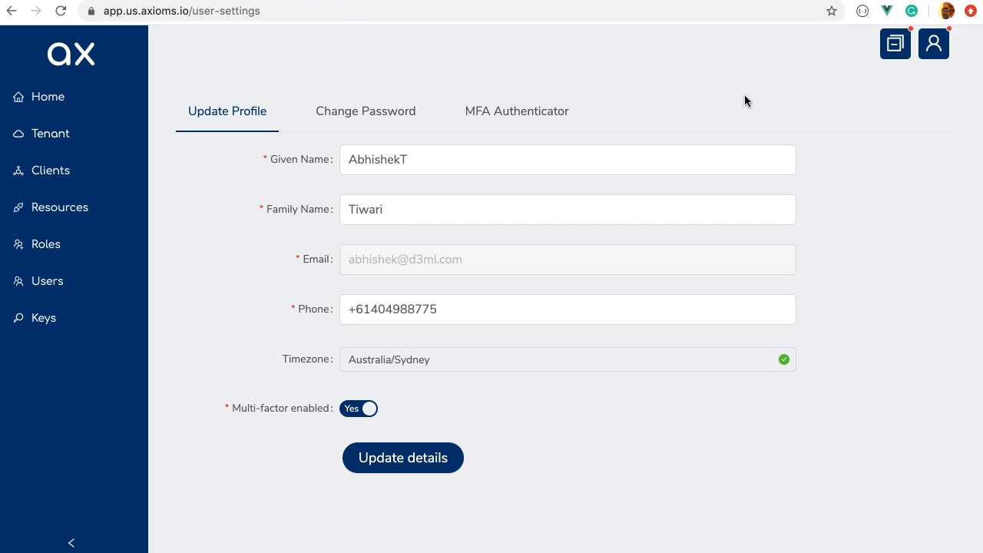
Step: Delete the stray trailing T from the Given Name and save the profile details
left_click(446, 163)
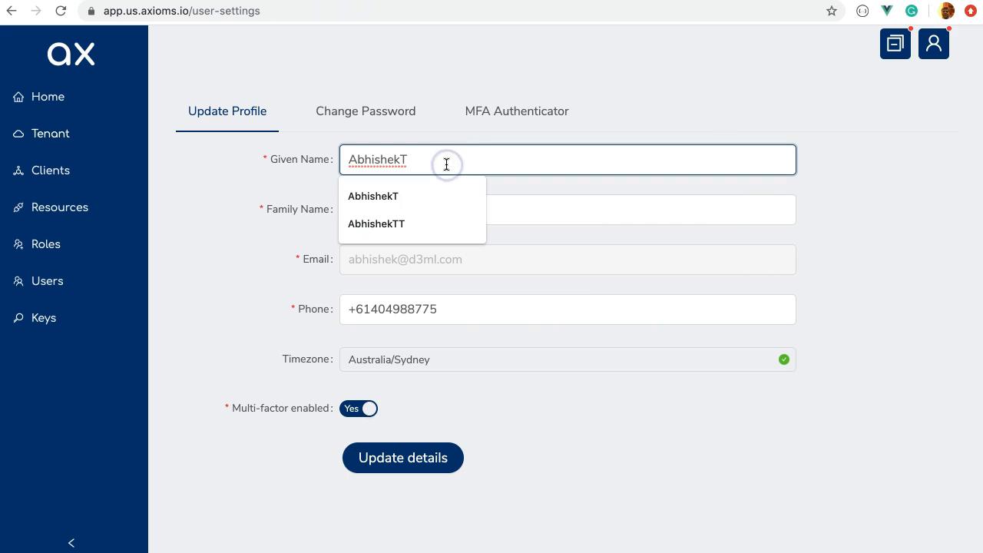
key("BackSpace")
left_click(441, 127)
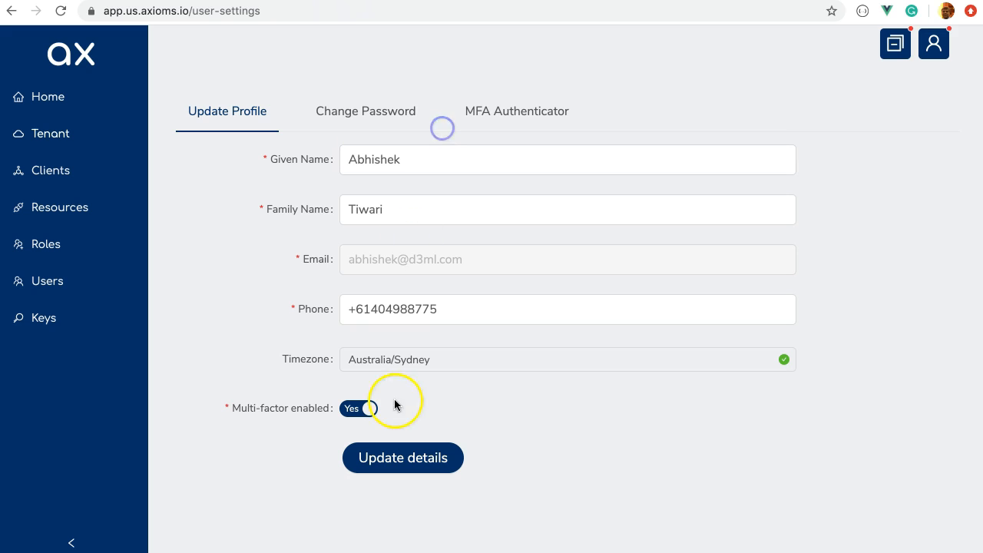
left_click(404, 450)
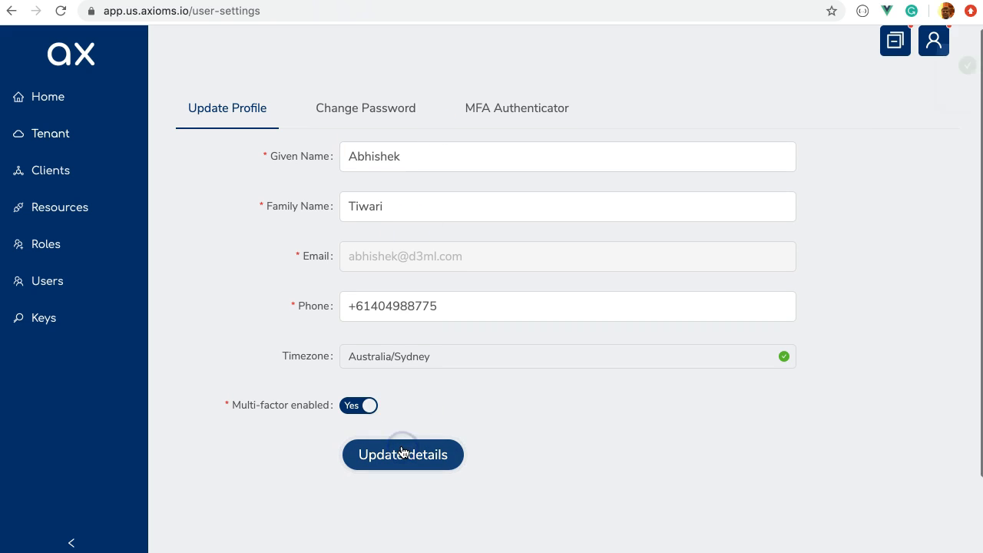
Step: Review the HOTP, Backup codes and TOTP status on the MFA Authenticator tab, then return to Update Profile
left_click(518, 112)
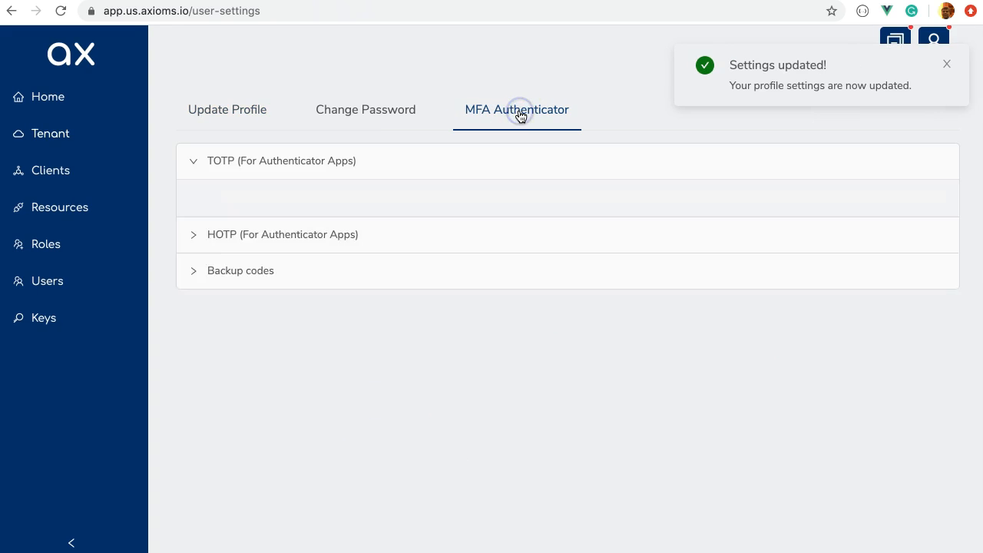
left_click(343, 259)
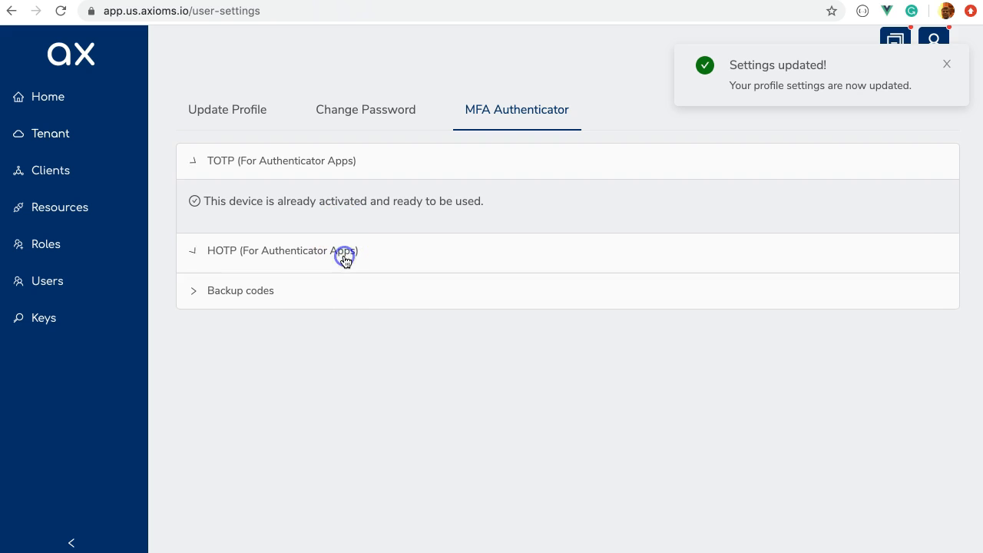
left_click(350, 320)
left_click(407, 170)
left_click(254, 109)
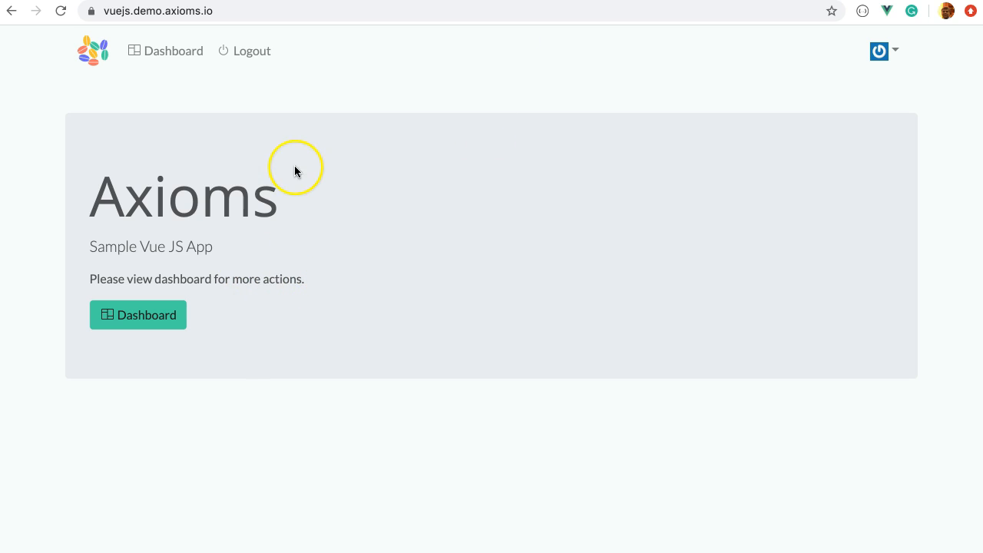
Step: Sign out of the demo app and go to the Blogger account registration form
left_click(244, 52)
left_click(139, 324)
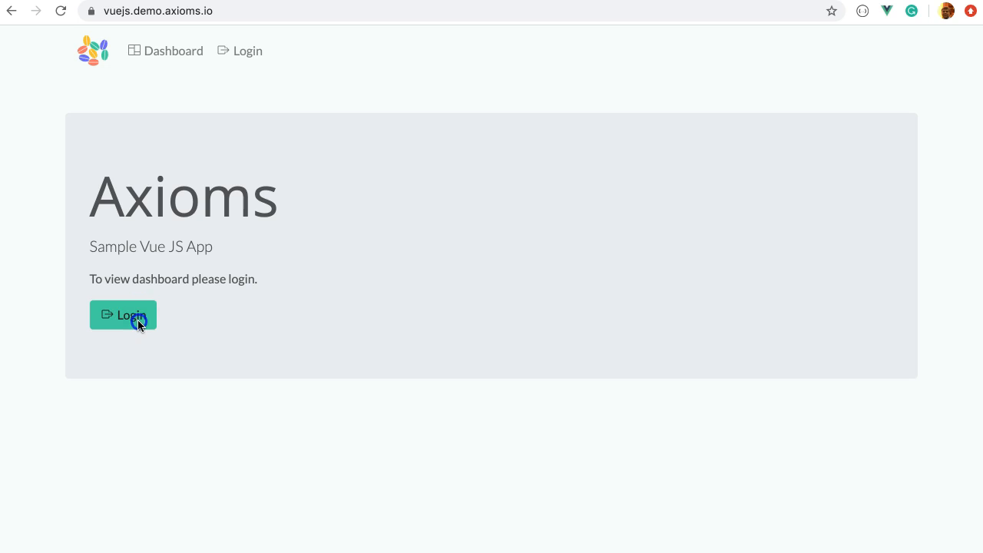
left_click(135, 326)
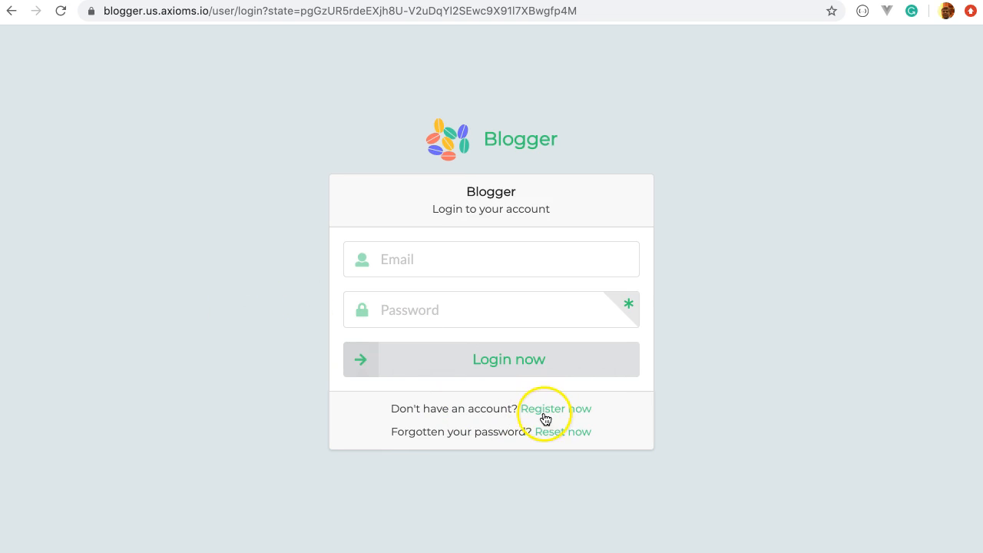
left_click(555, 410)
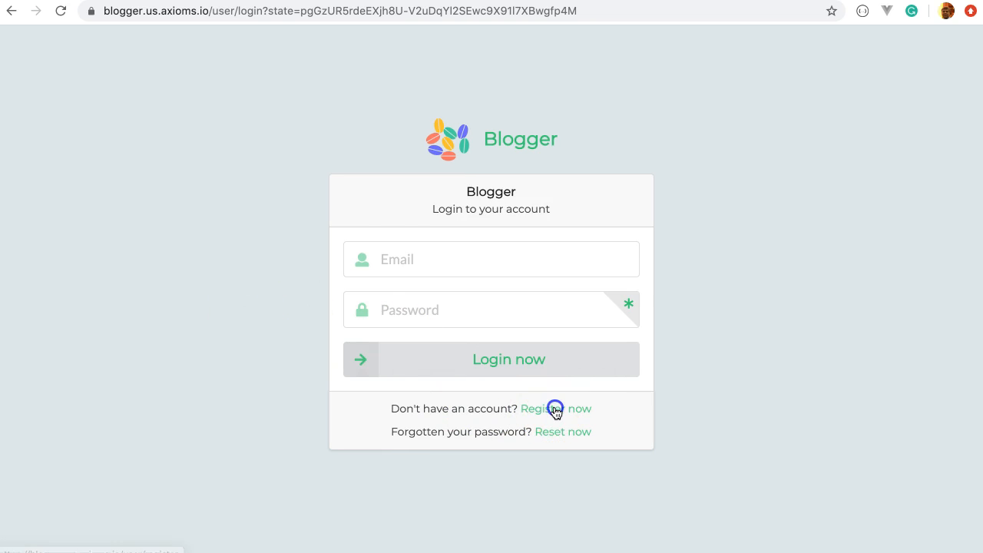
Step: Fill in the given name, family name, email and password, and register the Blogger account
left_click(439, 231)
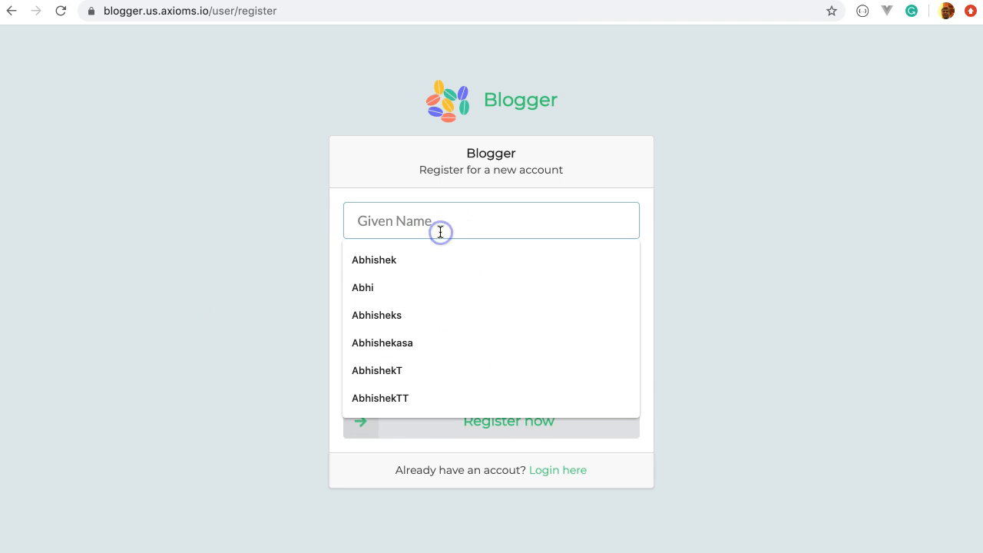
left_click(423, 260)
left_click(414, 271)
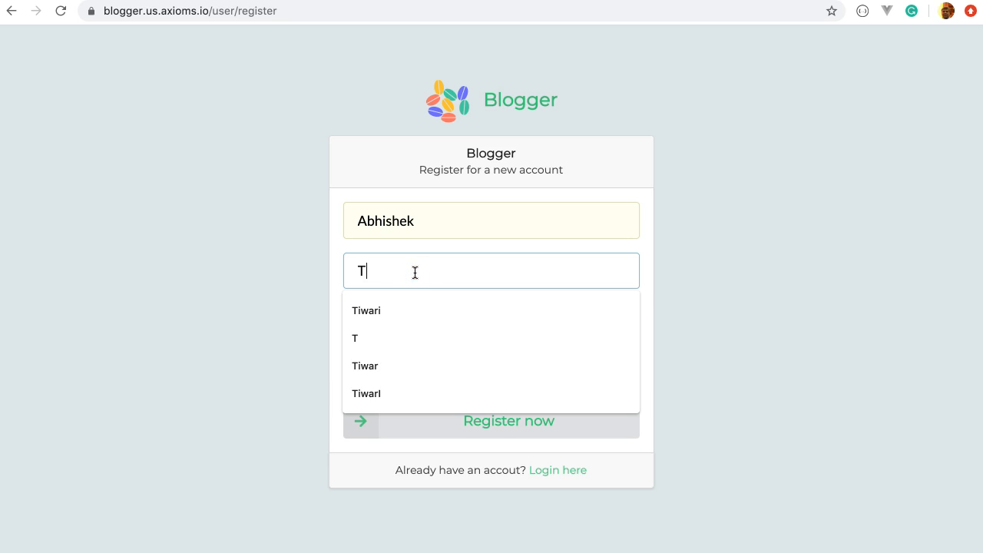
key("Tab")
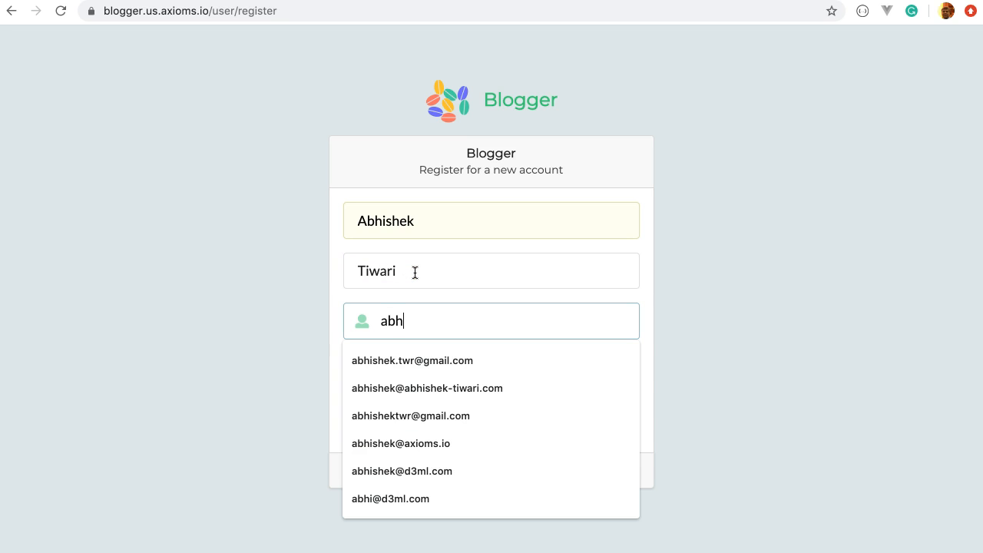
key("Down")
key("Down")
key("Down")
key("Down")
key("Down")
key("Return")
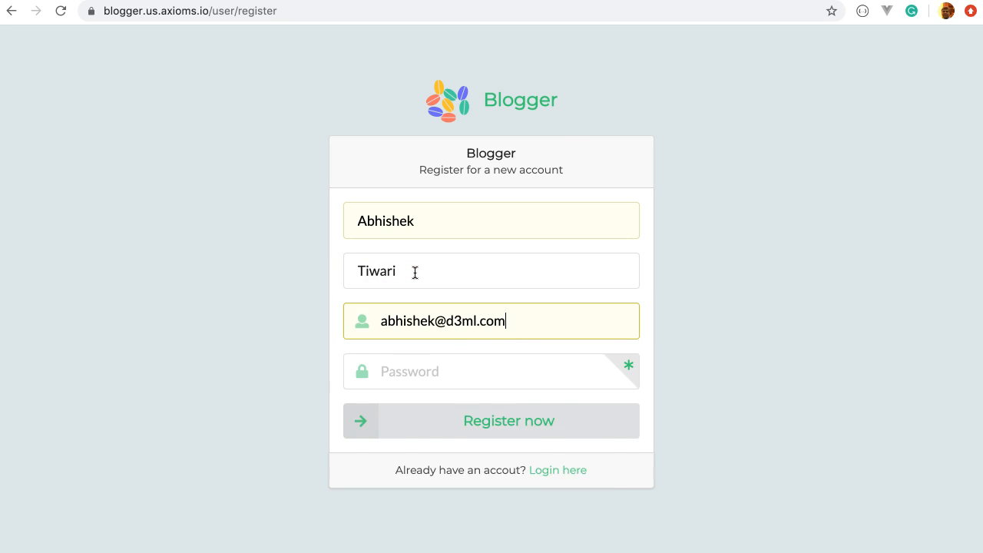
key("Tab")
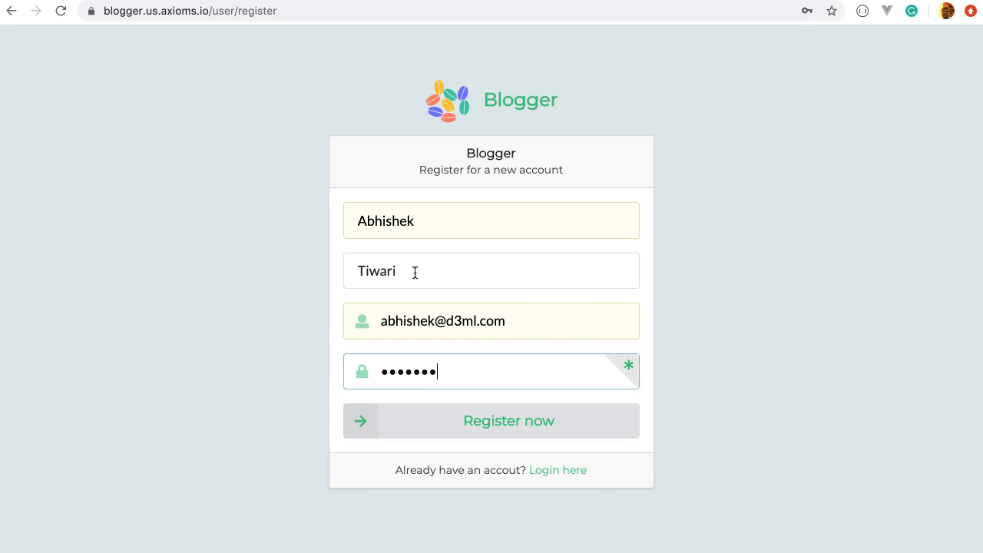
left_click(436, 407)
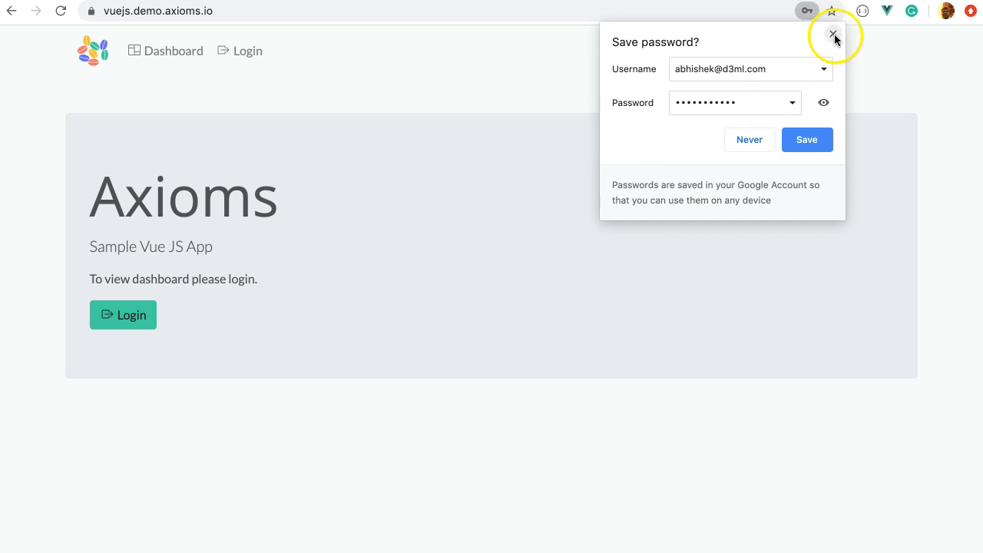
Step: Open the Blogger 'Verify your email' message in Gmail, confirm the address, and return to the demo tab
left_click(833, 34)
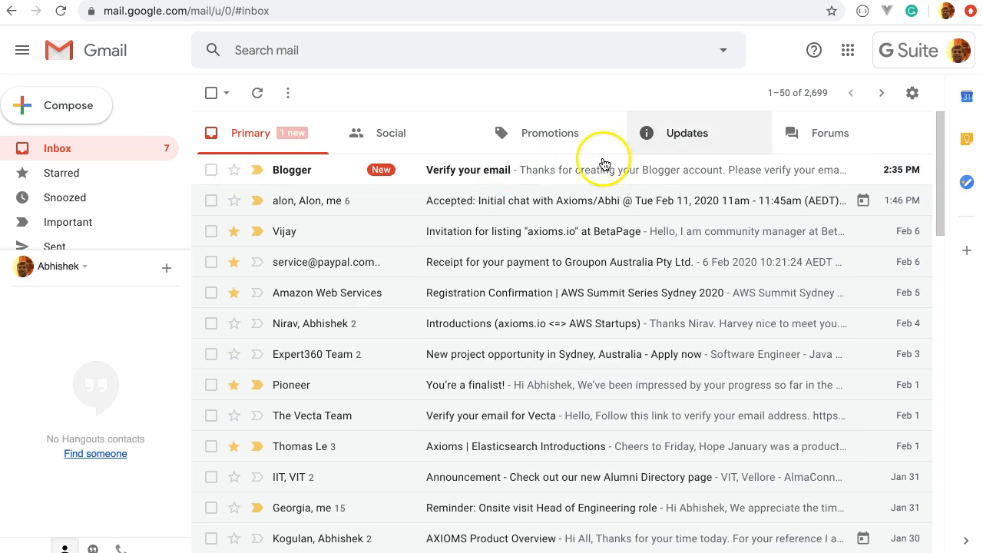
left_click(550, 169)
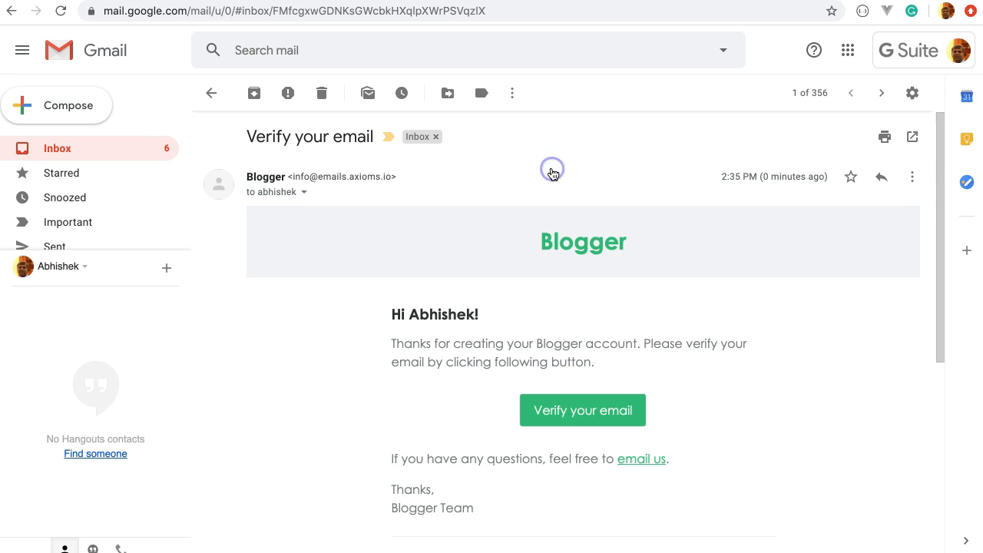
left_click(566, 410)
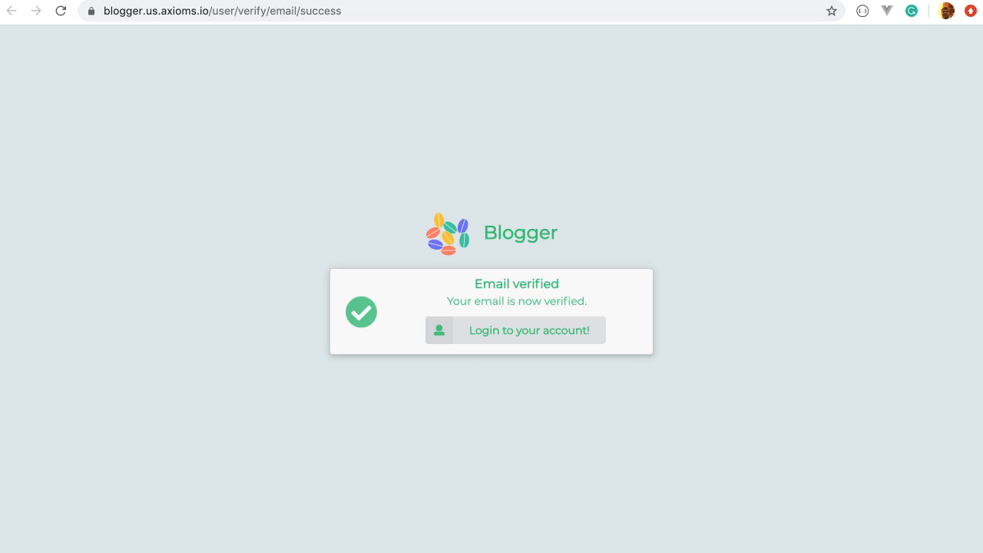
key("ctrl+Tab")
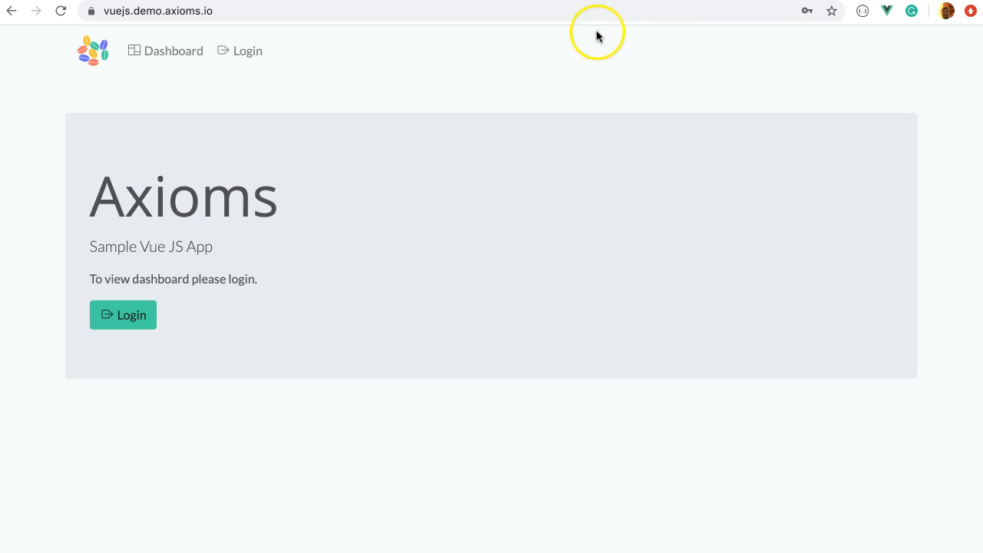
Step: Open Gmail in a new browser tab
key("ctrl+t")
type("gmail")
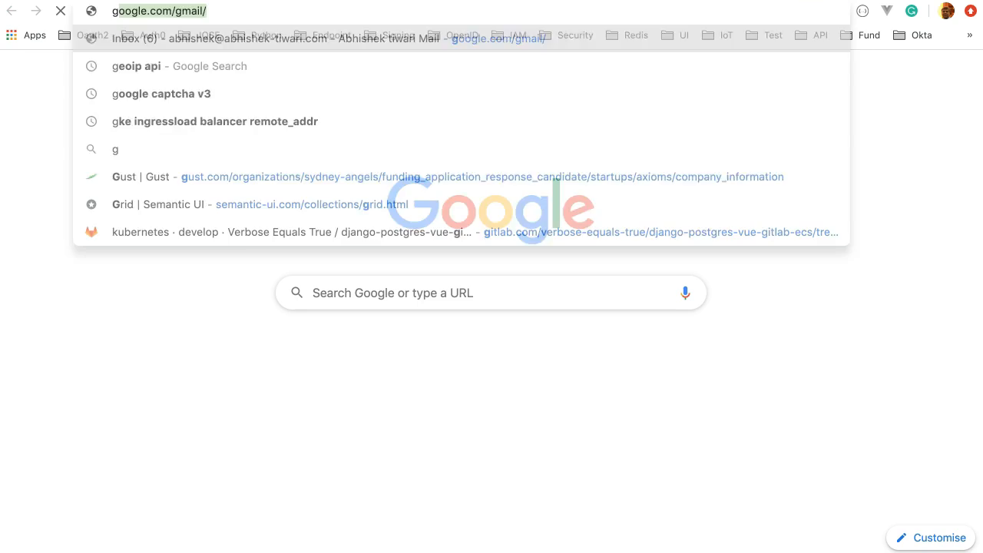
key("Down")
key("Down")
key("Down")
key("Down")
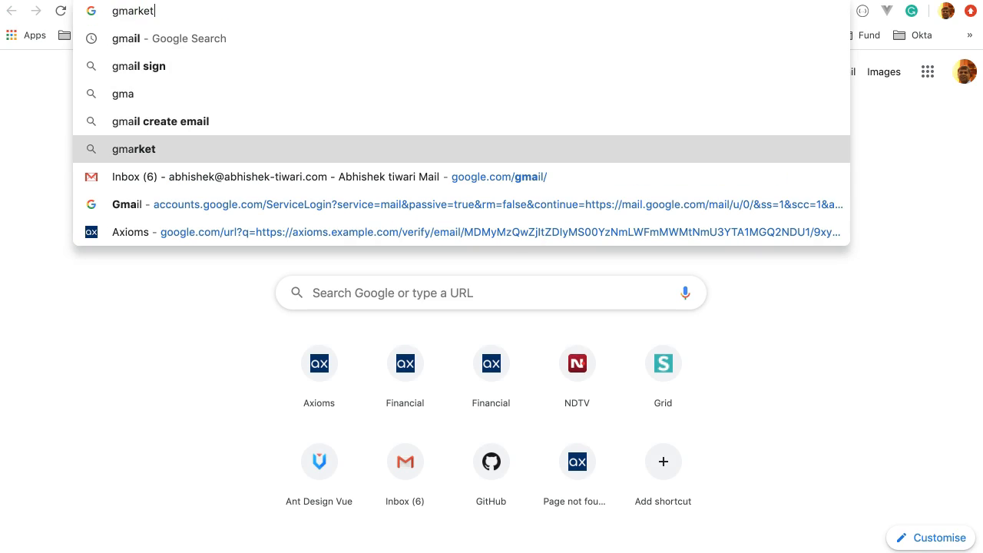
key("Down")
key("Return")
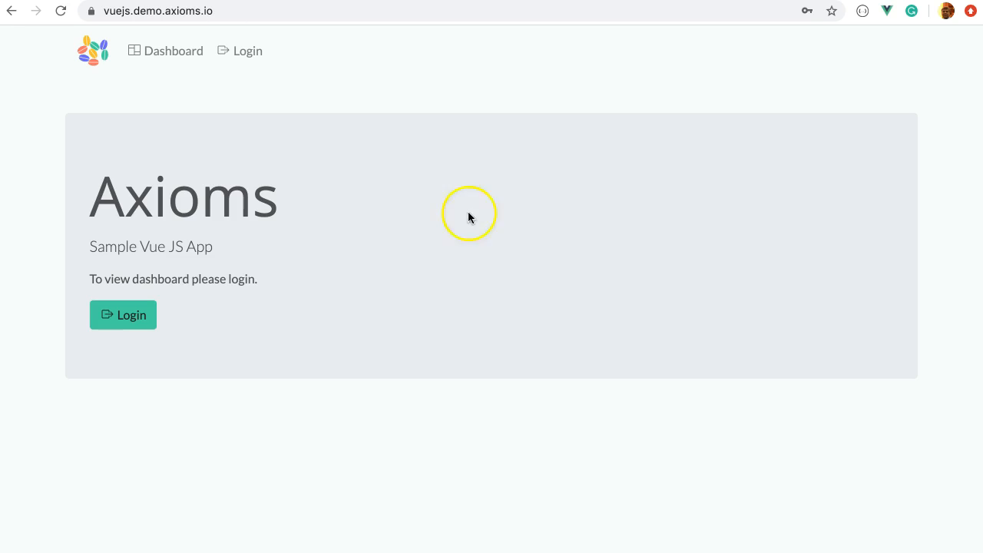
Step: Log in to the demo app with the saved Blogger email and the account password
left_click(144, 316)
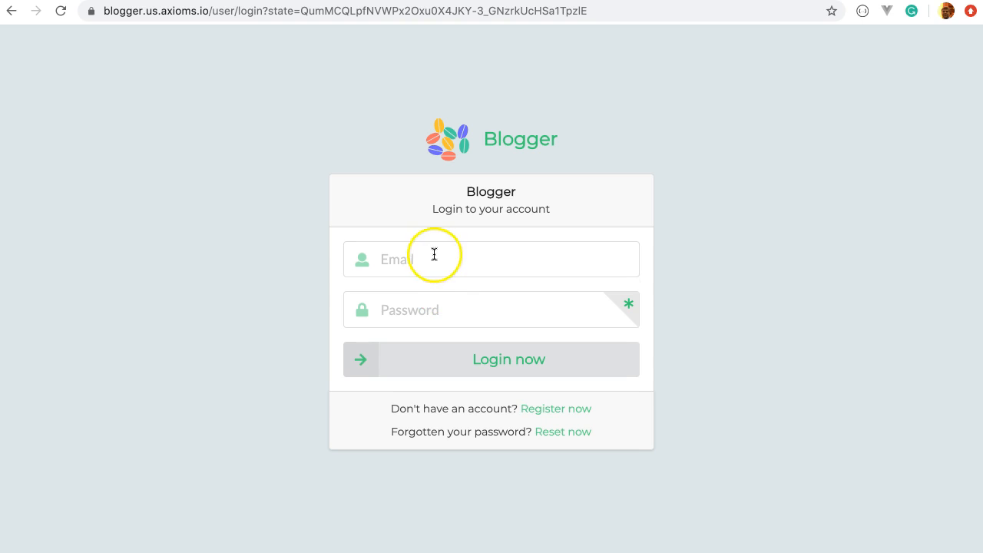
left_click(433, 254)
left_click(459, 409)
left_click(458, 313)
type("•••")
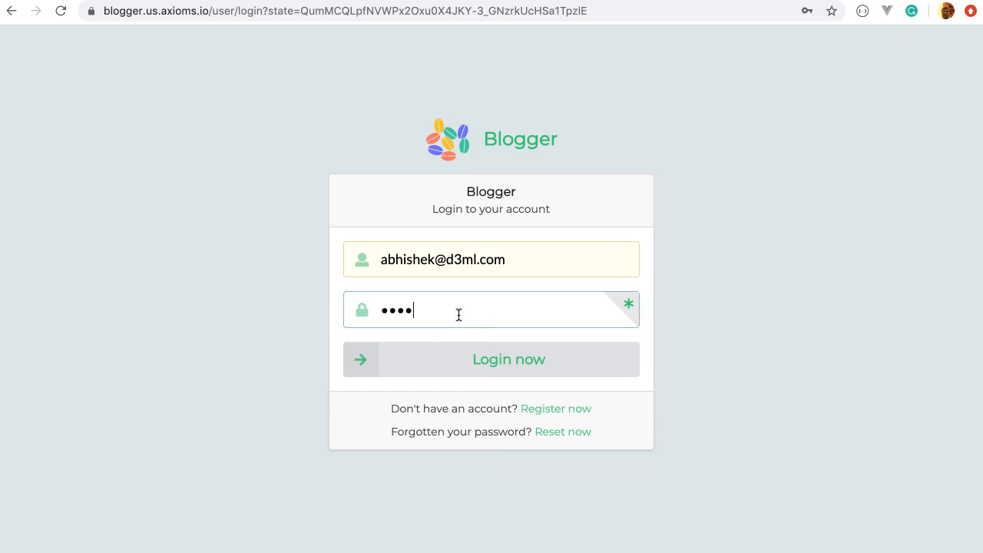
type("•••••••")
left_click(492, 363)
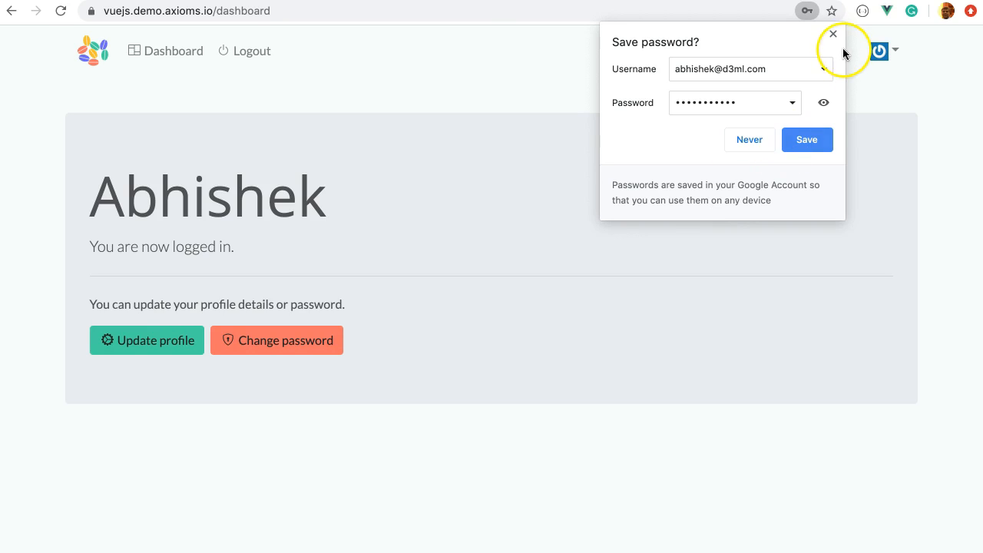
left_click(833, 34)
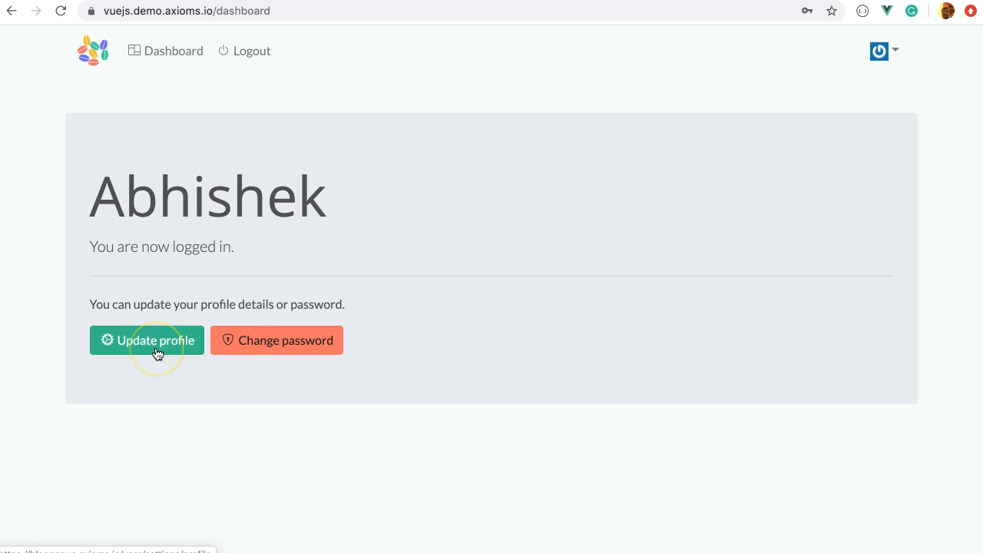
Step: Open the Blogger profile settings form via the dashboard's Update profile button
left_click(300, 353)
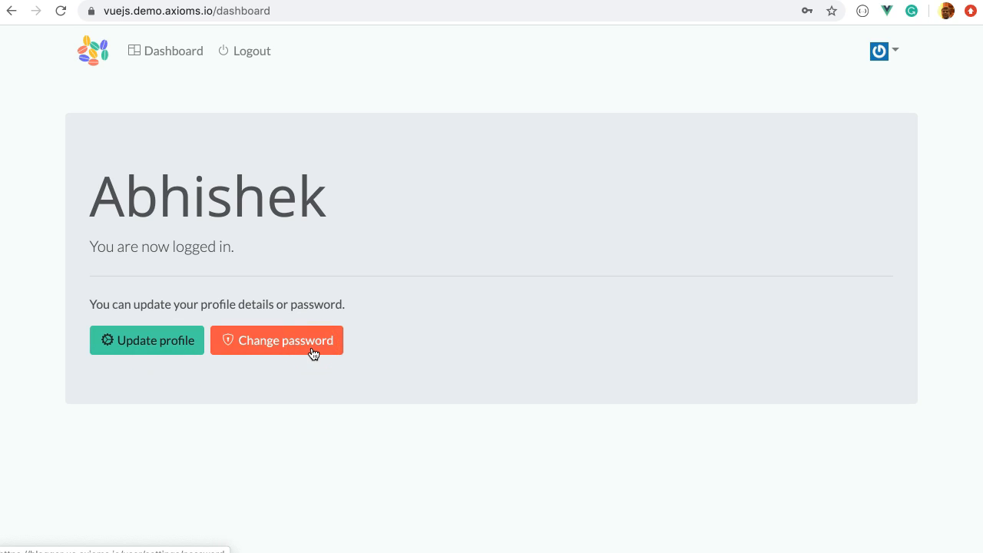
left_click(176, 350)
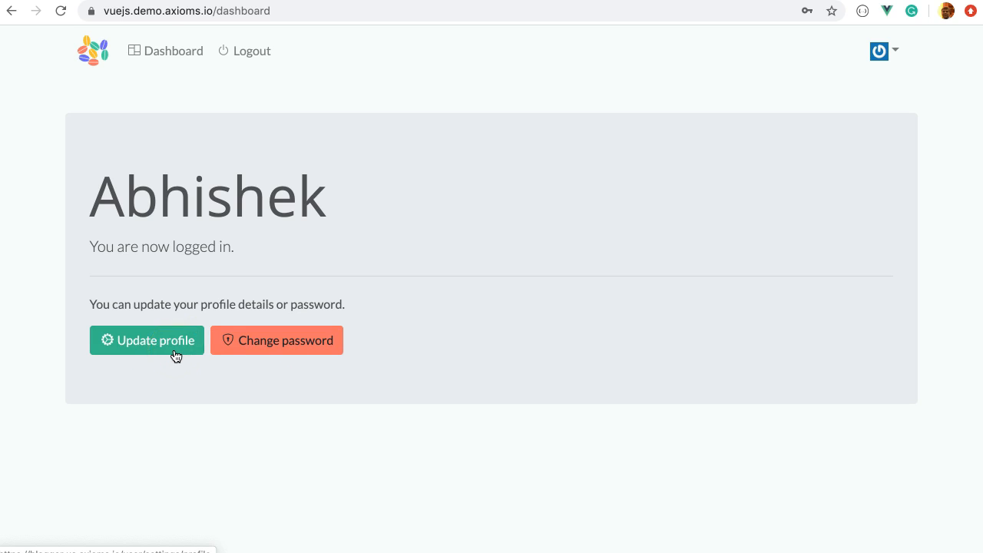
left_click(176, 354)
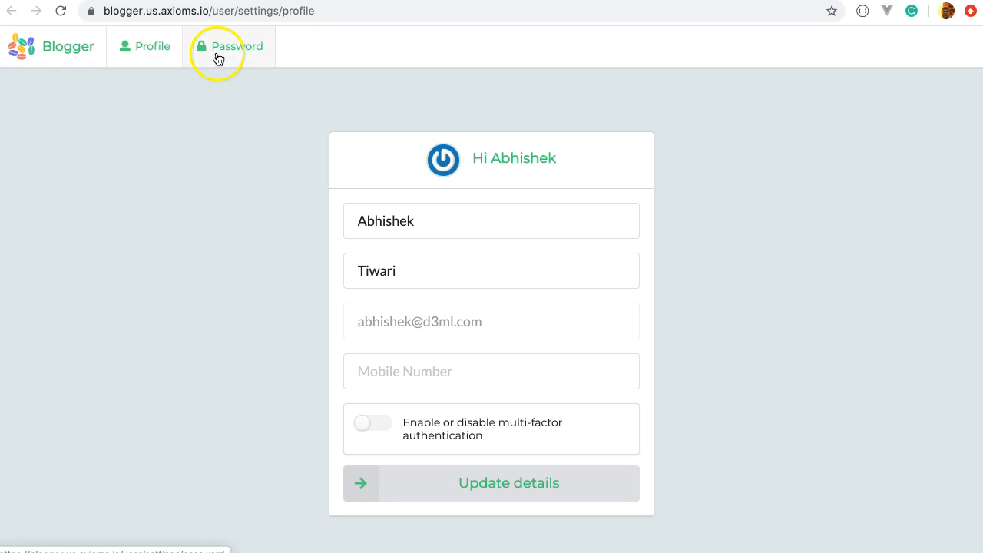
Step: Add the saved mobile number to the Blogger profile and save it
left_click(394, 374)
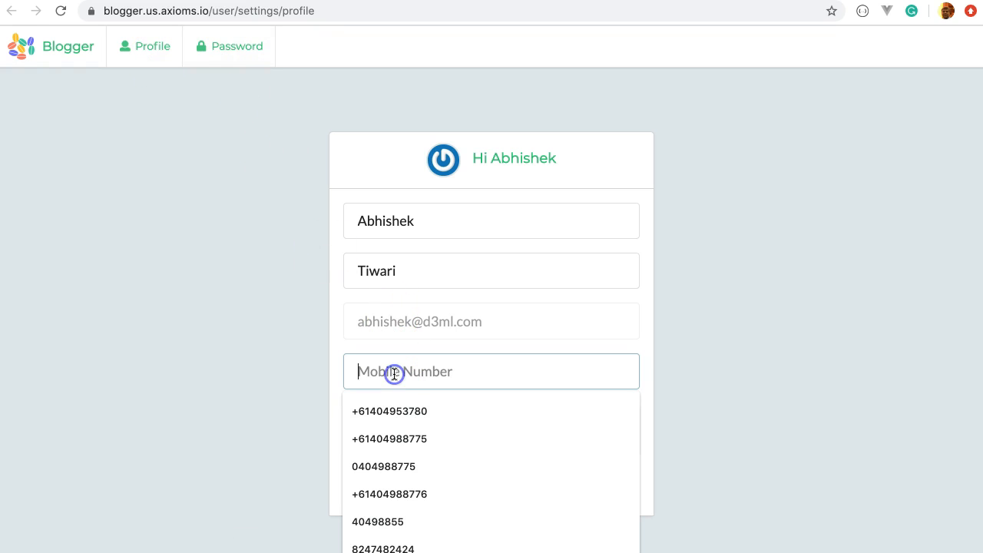
left_click(393, 415)
left_click(449, 481)
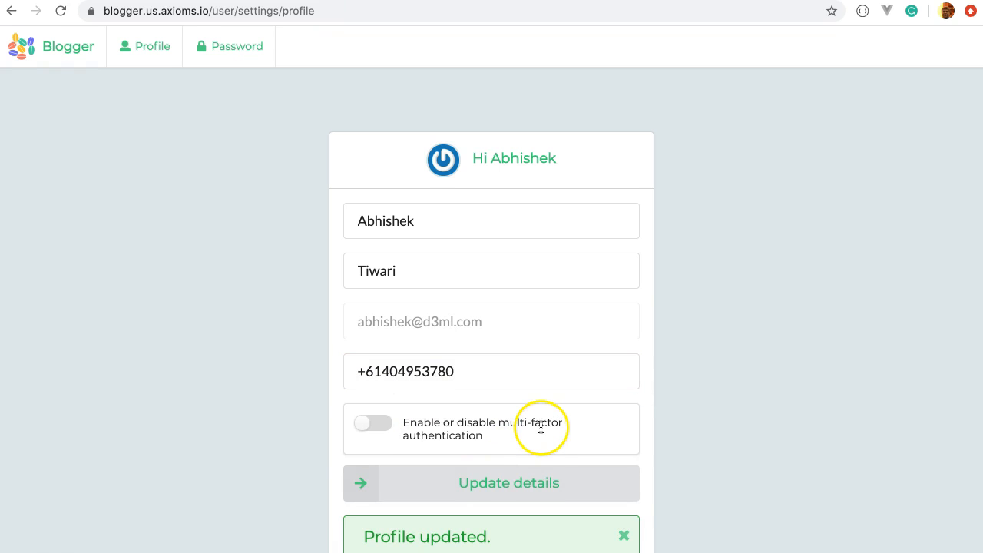
scroll(561, 461, "down", 1)
left_click(622, 499)
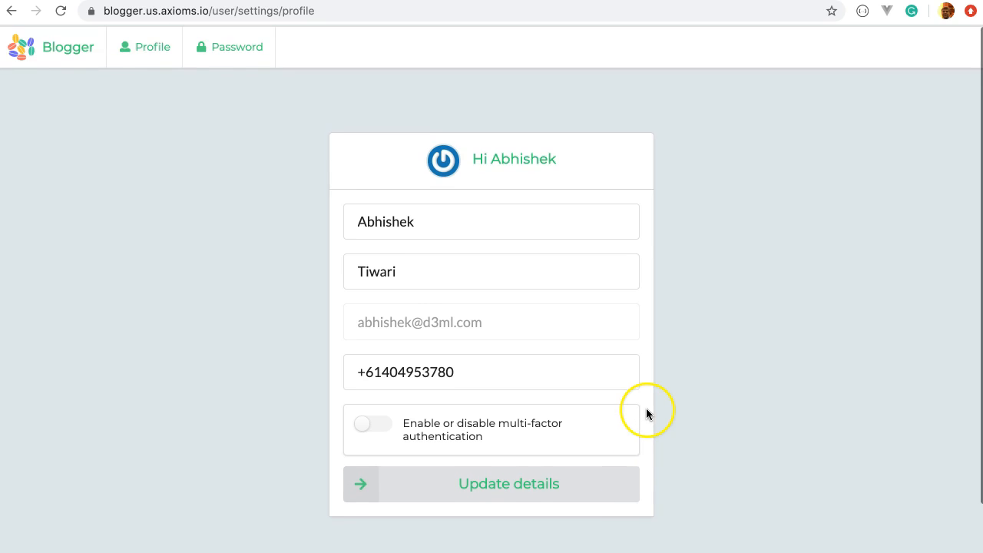
Step: Enable multi-factor authentication, save, and set up a TOTP authenticator on the MFA TOTP tab
left_click(377, 425)
left_click(475, 493)
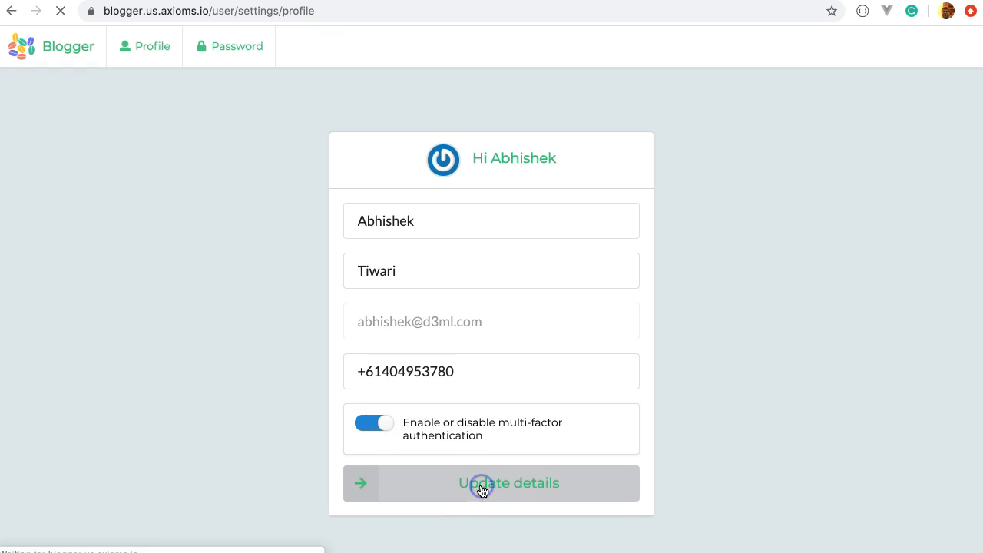
left_click(625, 536)
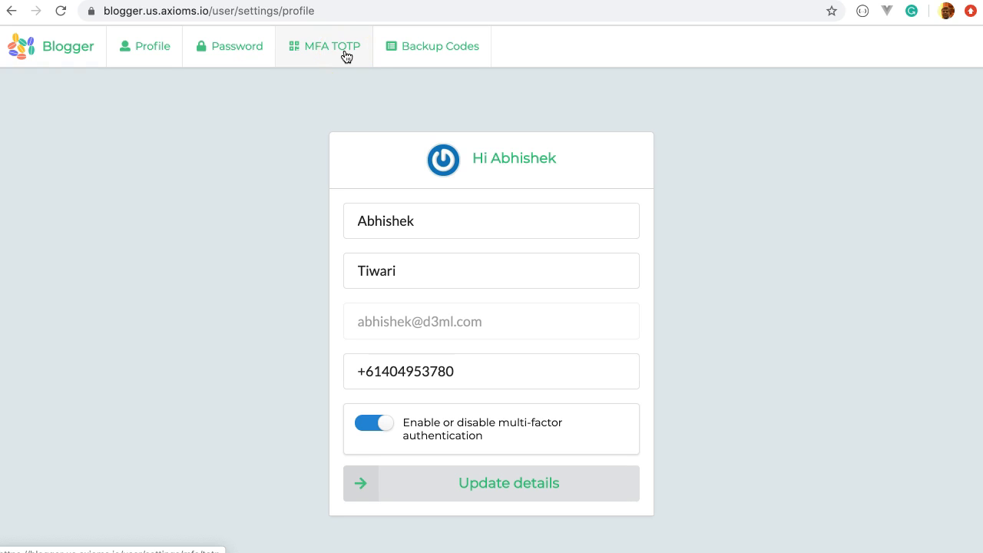
left_click(346, 55)
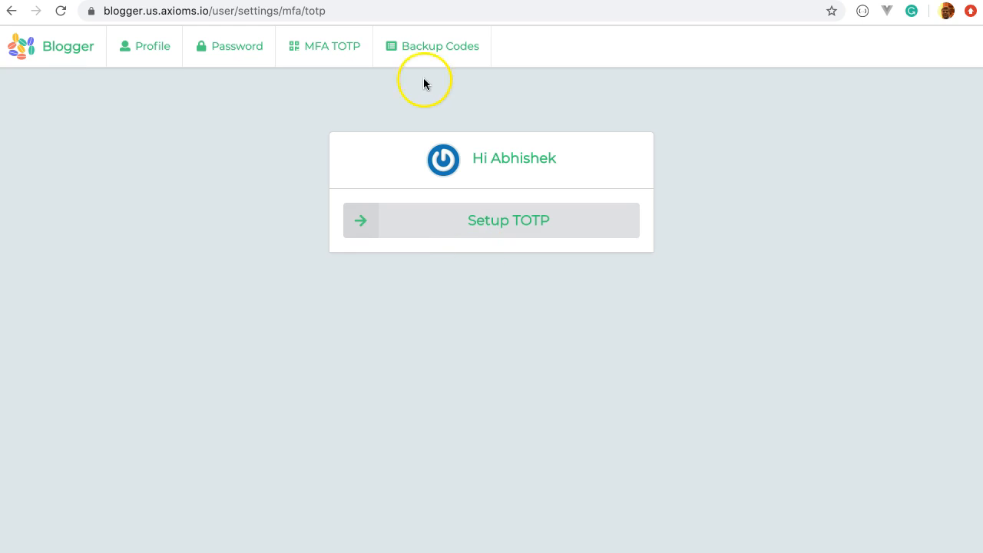
left_click(441, 222)
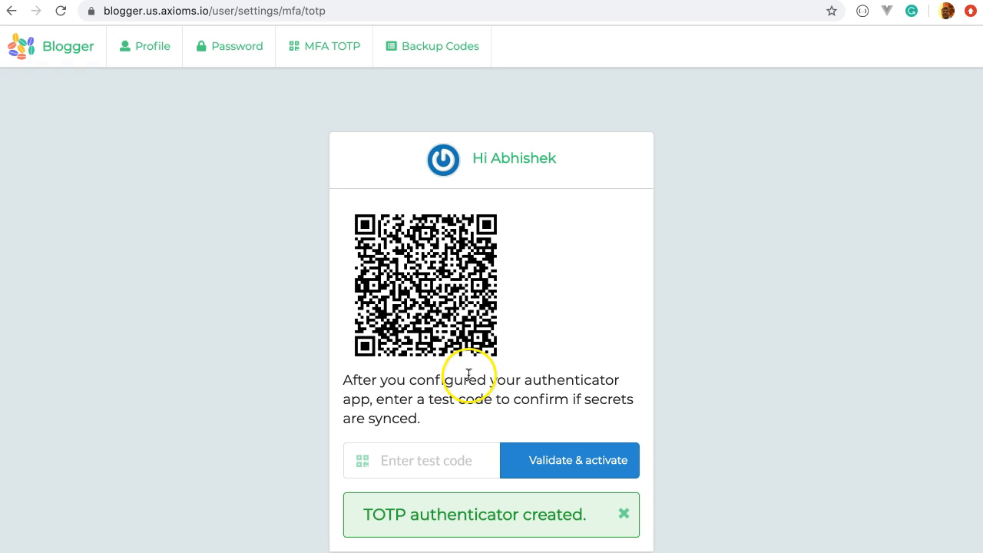
Step: Close the TOTP authenticator created alert and go to the Backup Codes tab
left_click(622, 514)
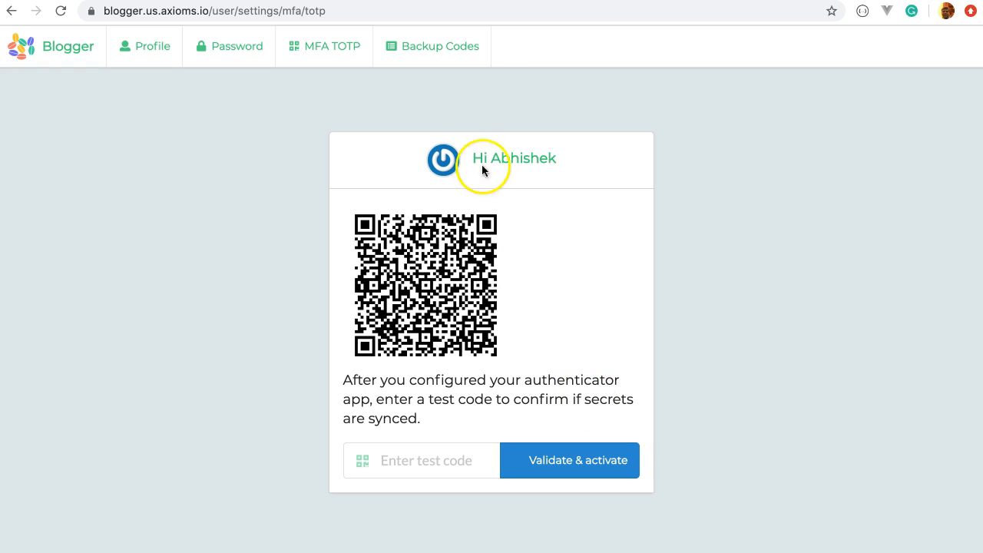
left_click(457, 56)
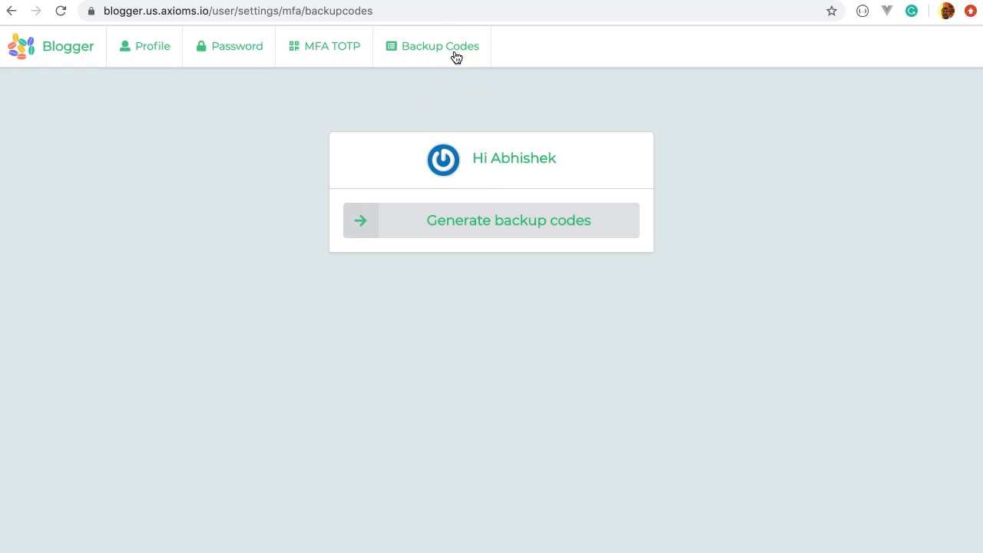
Step: Generate a set of ten backup codes and dismiss the generated notice
left_click(471, 231)
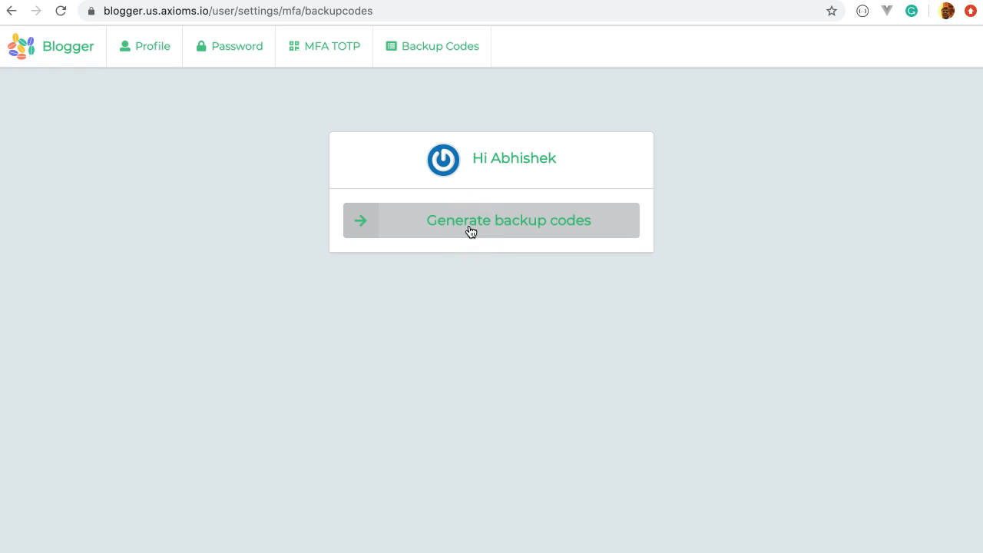
left_click(470, 232)
scroll(635, 269, "down", 1)
scroll(635, 264, "down", 3)
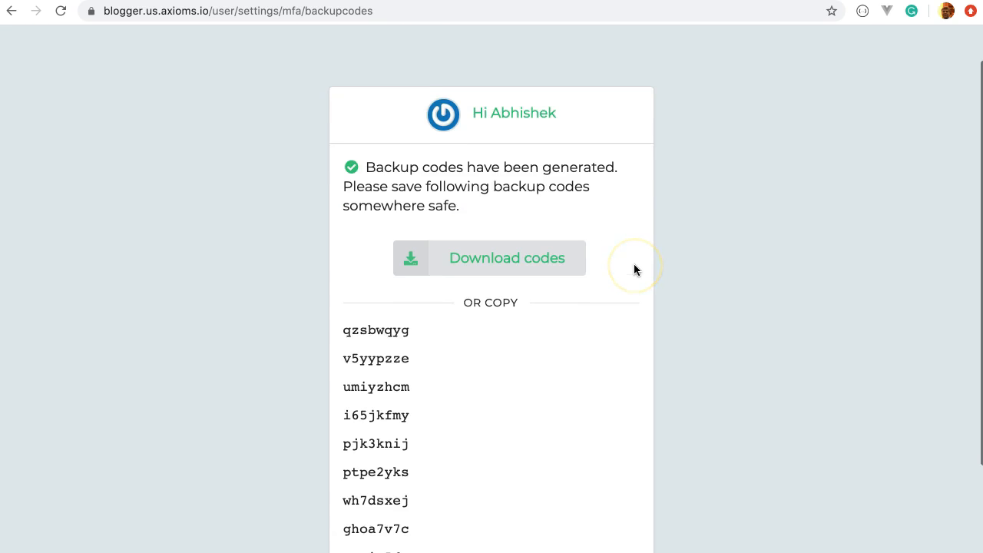
scroll(635, 265, "up", 3)
scroll(633, 269, "down", 3)
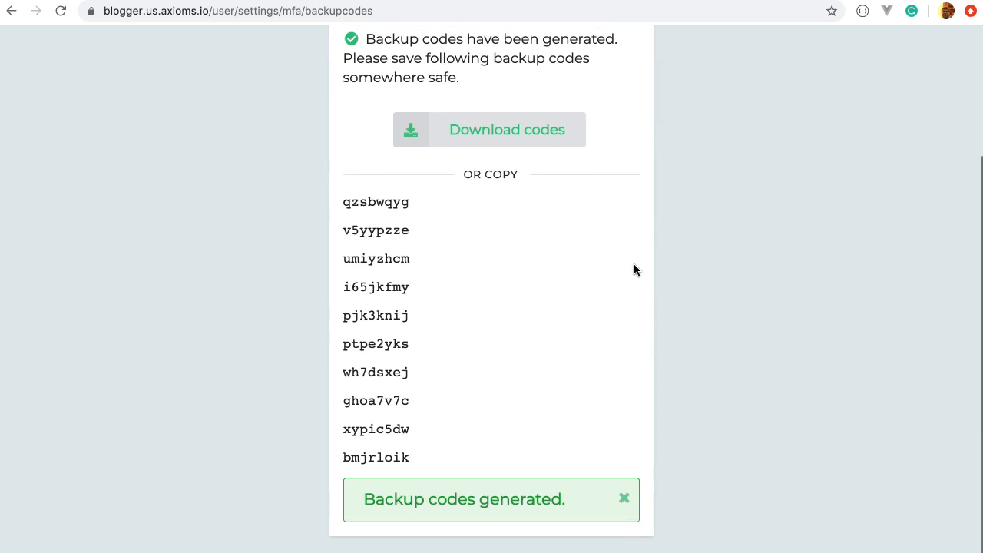
left_click(623, 502)
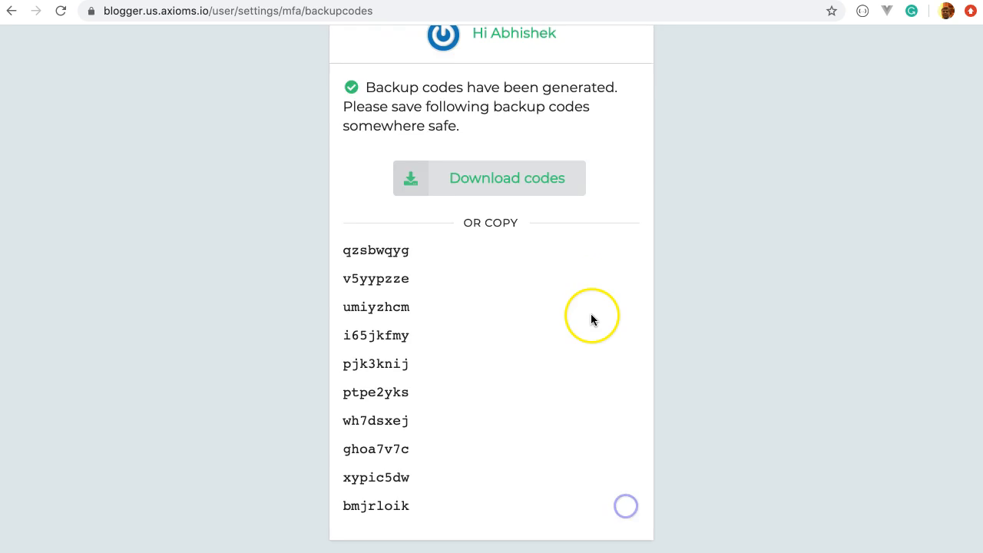
scroll(591, 315, "up", 3)
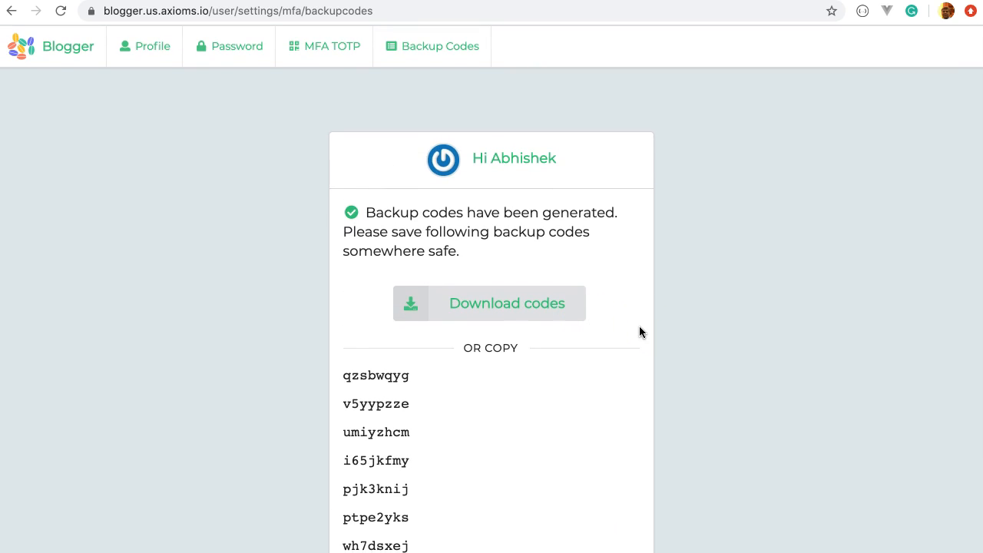
Step: Download the backup codes file, then revisit the Profile, Backup Codes and MFA TOTP tabs
left_click(557, 320)
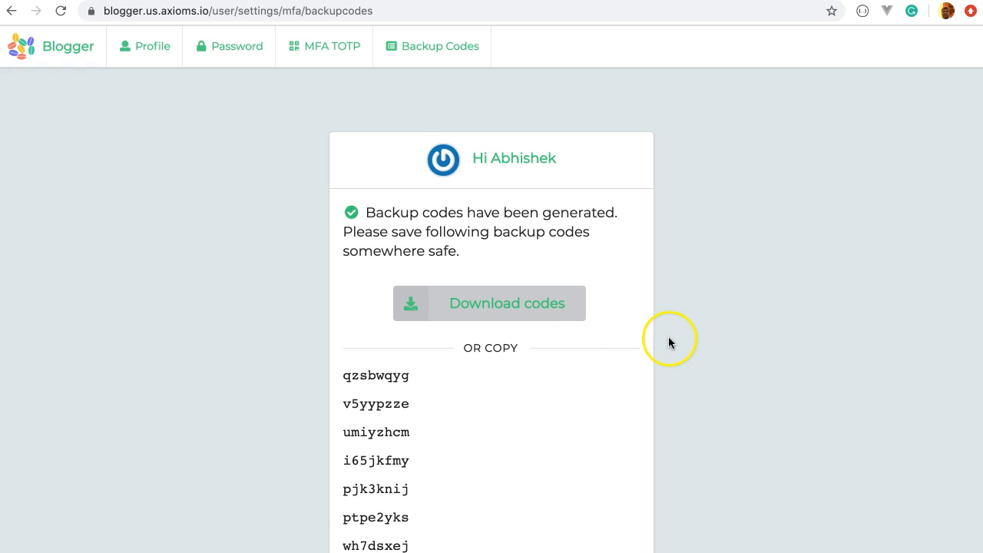
scroll(659, 338, "down", 1)
scroll(659, 339, "up", 1)
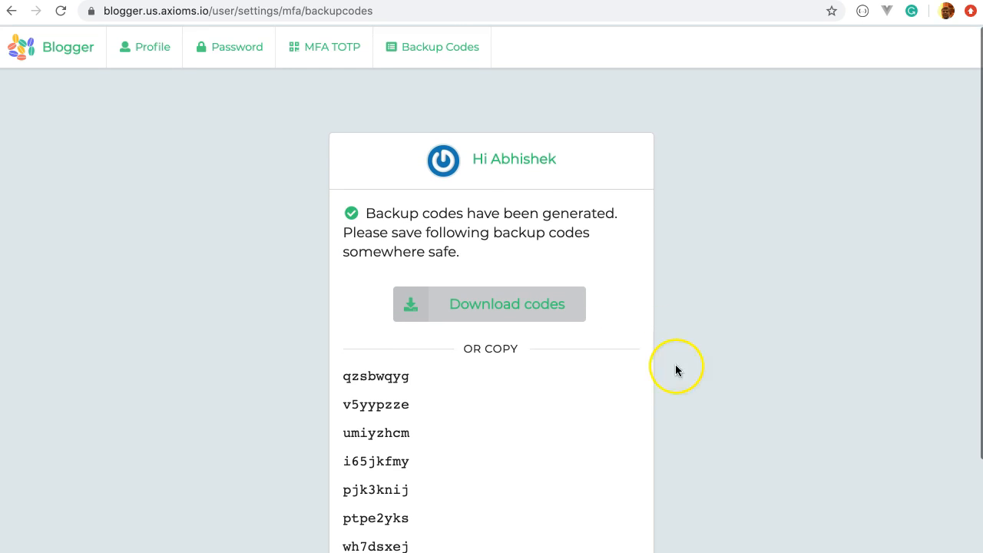
left_click(154, 49)
left_click(429, 61)
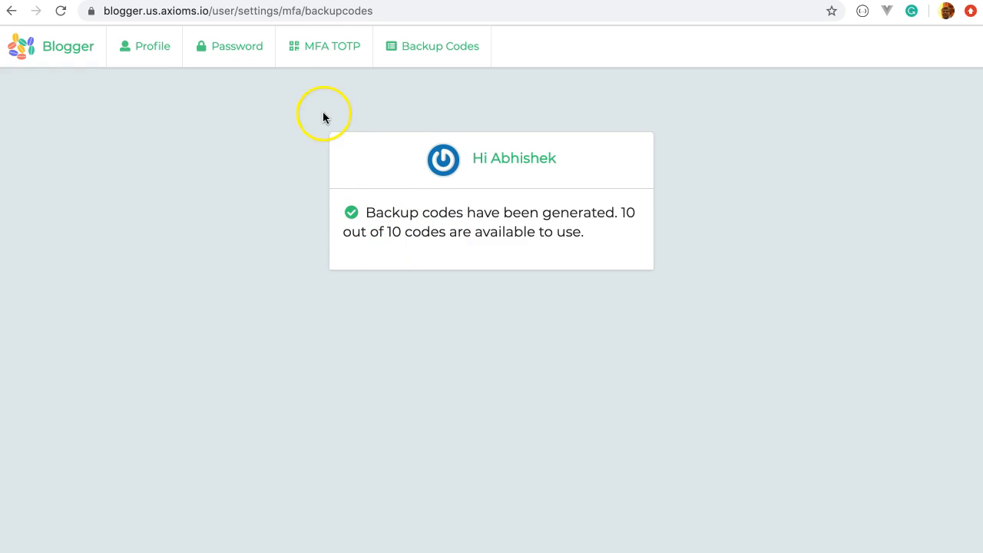
left_click(335, 50)
Step: Log out of the demo app from the dashboard account menu
left_click(146, 49)
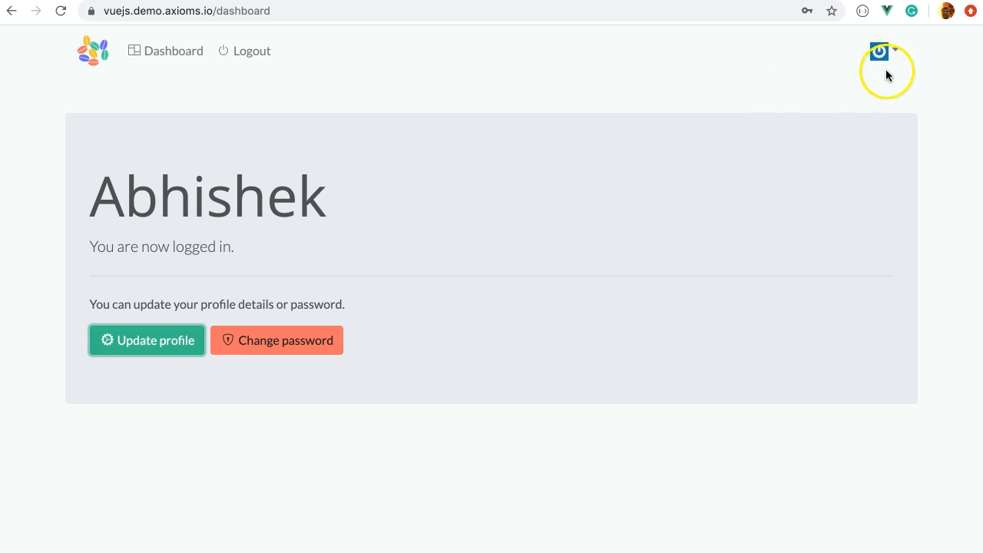
left_click(888, 55)
left_click(273, 55)
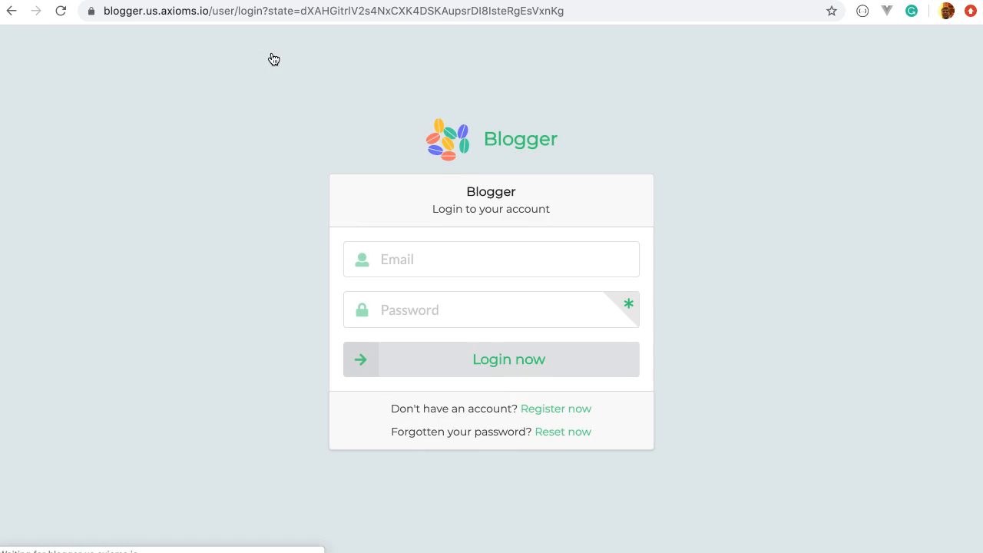
Step: Sign in with the saved Blogger email and password, then request the one-time code by email
left_click(428, 258)
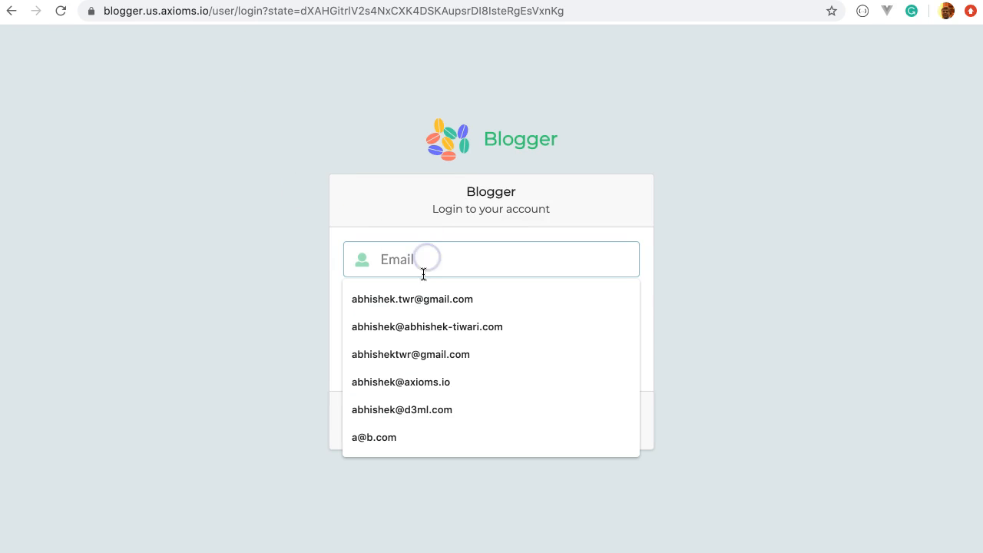
left_click(438, 409)
left_click(446, 321)
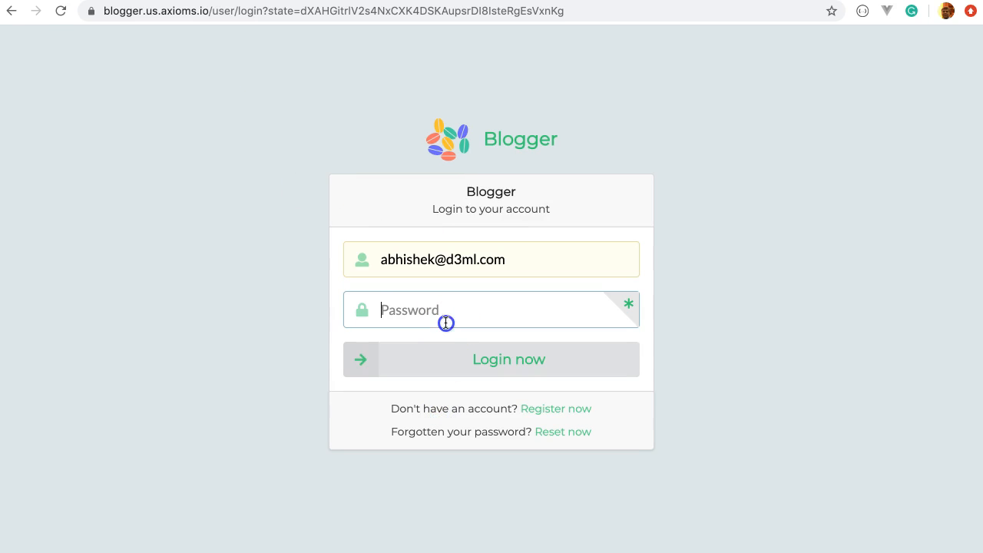
type("••••••••••")
left_click(463, 347)
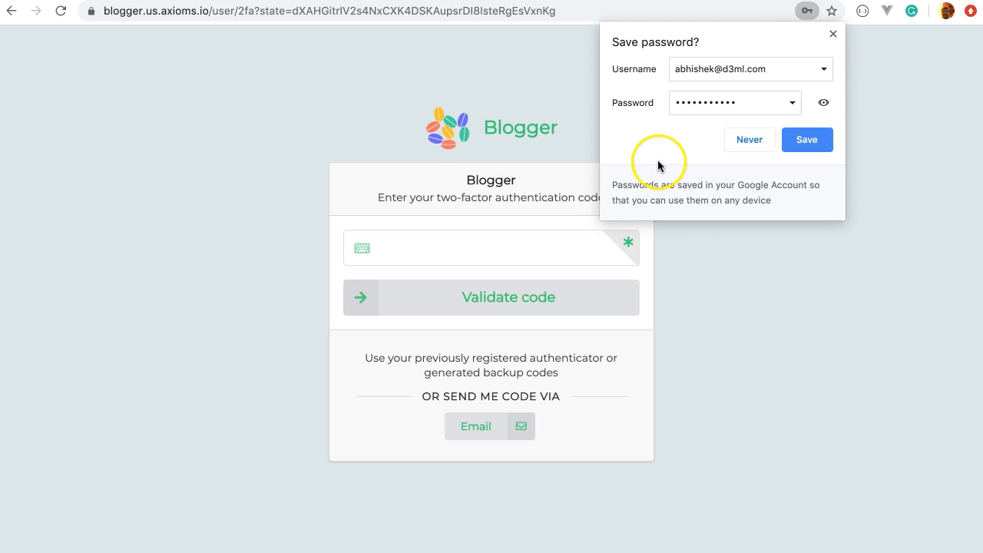
left_click(833, 35)
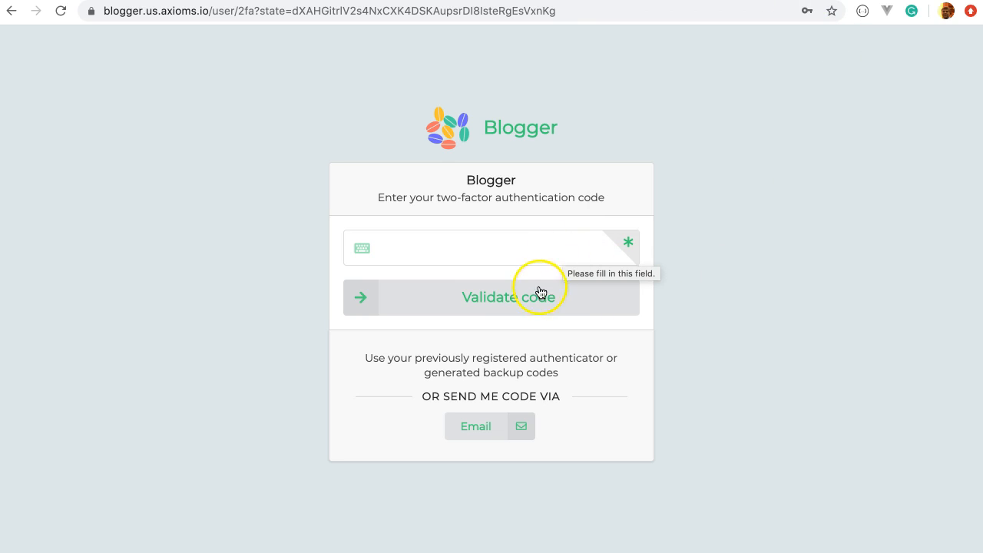
left_click(477, 427)
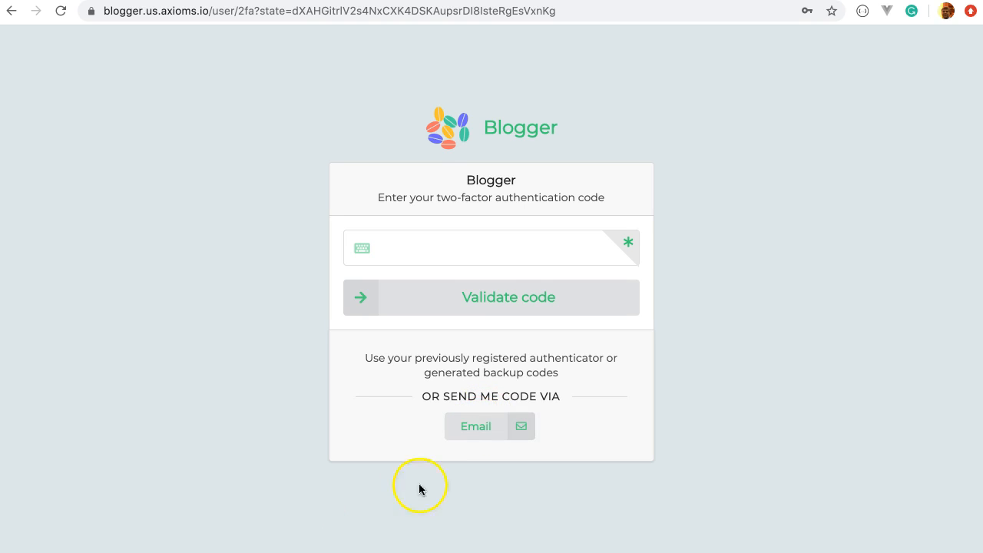
left_click(478, 436)
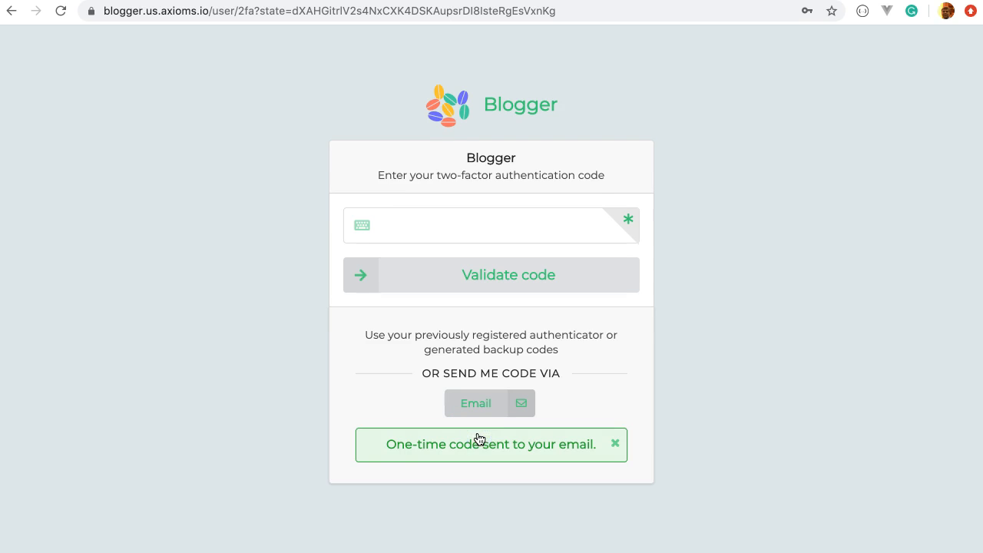
Step: Dismiss the code-sent notice and open Blogger's 'Your one-time code' email in Gmail
left_click(615, 444)
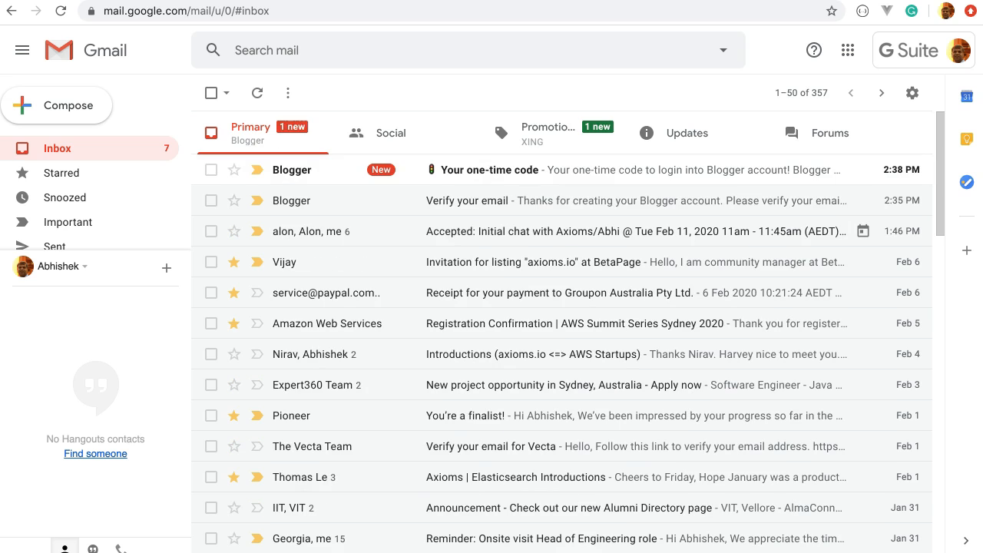
left_click(572, 170)
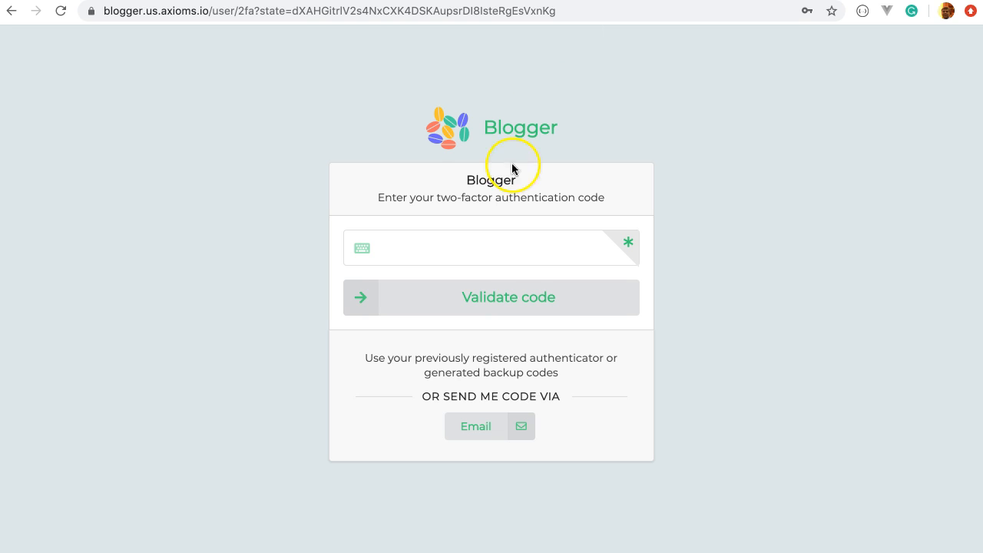
Step: Enter the emailed one-time code in the two-factor field and validate it to finish signing in
left_click(463, 249)
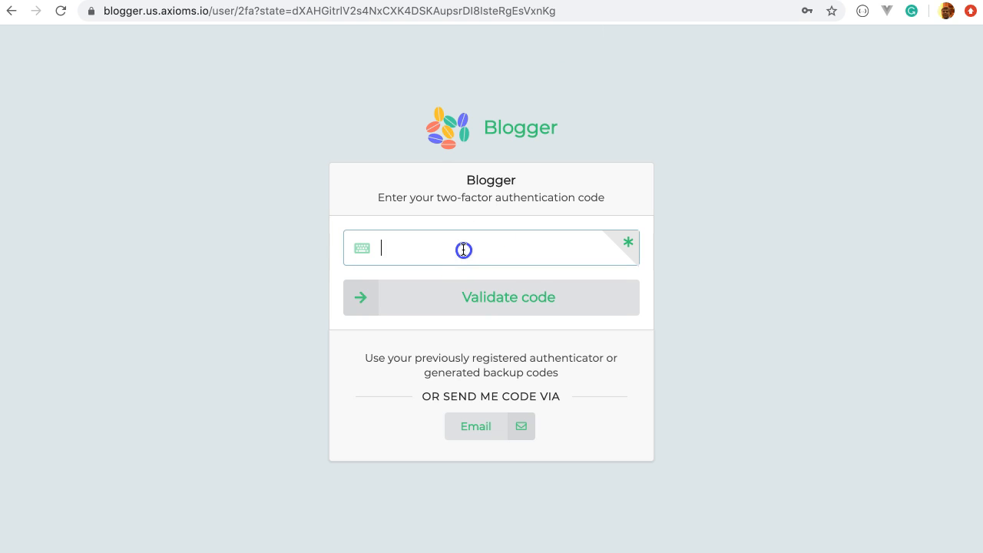
key("Return")
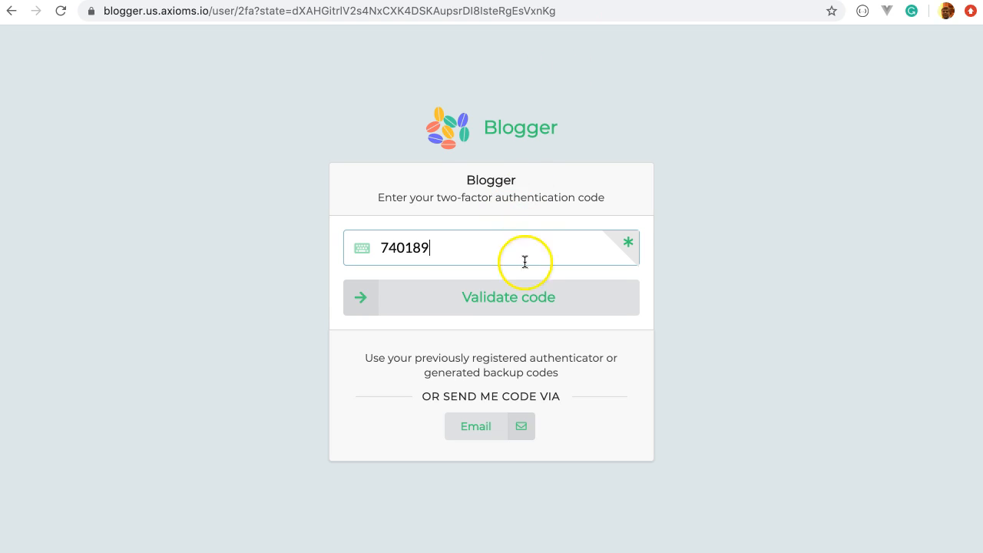
left_click(521, 297)
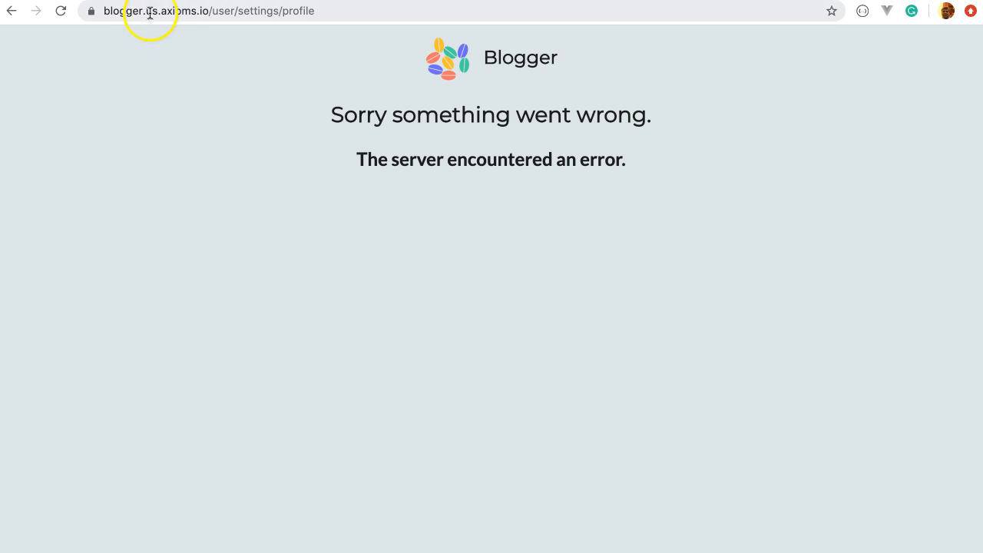
Step: Reload the page and return to the Axioms console's user settings
left_click(61, 10)
left_click(672, 118)
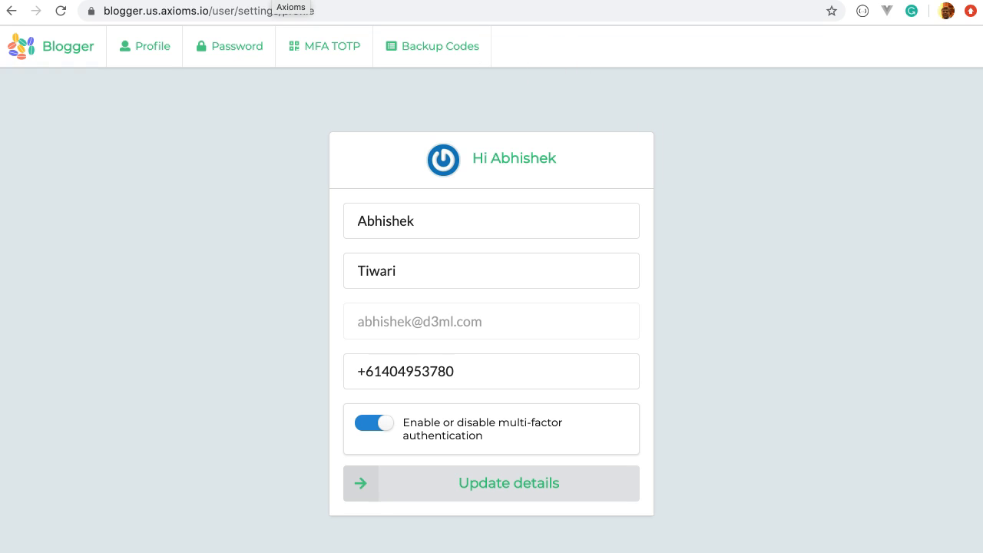
left_click(274, 1)
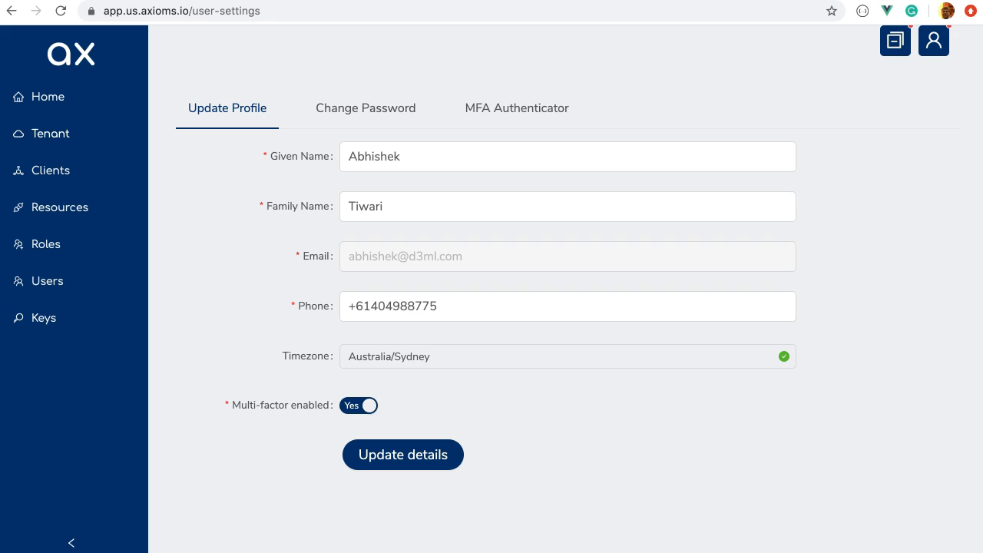
Step: Set One-time password (HOTP) to Yes under the tenant's Multi-factor Options and update the details
left_click(57, 147)
scroll(327, 268, "down", 4)
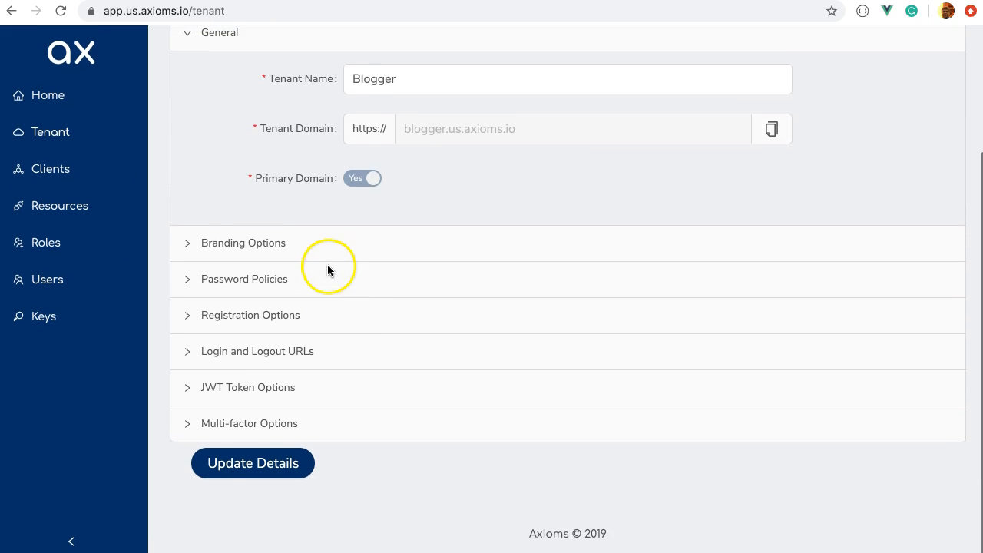
left_click(336, 420)
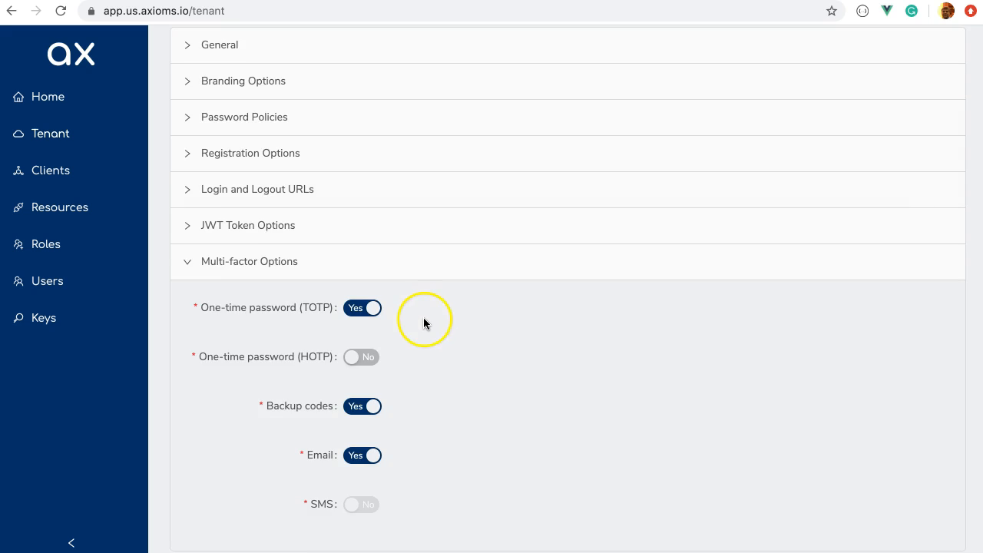
scroll(422, 329, "down", 2)
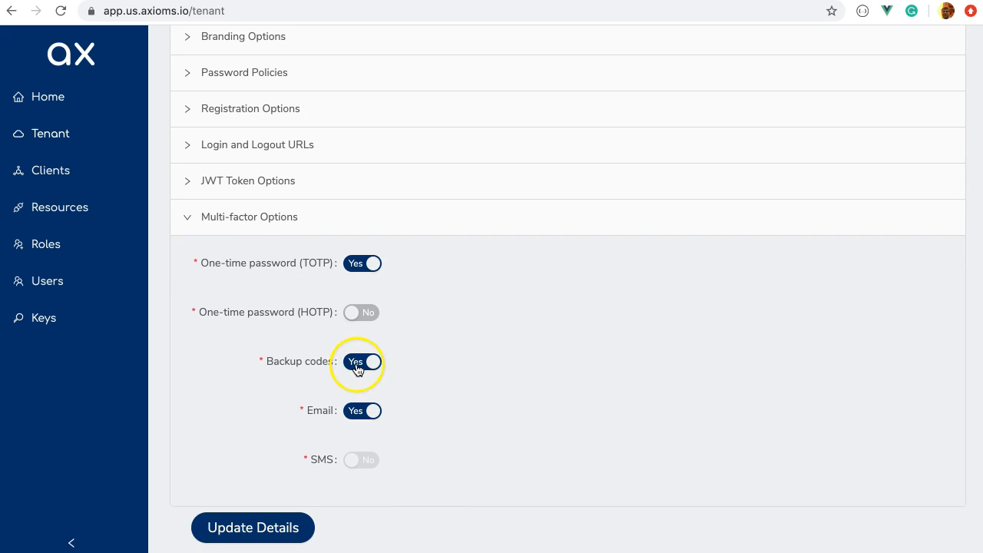
scroll(355, 338, "down", 1)
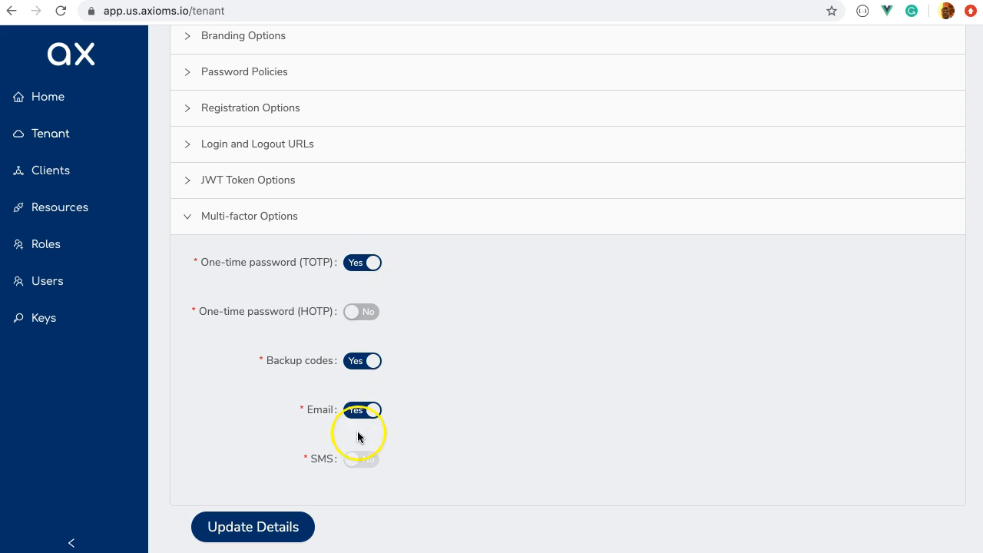
left_click(365, 313)
left_click(254, 529)
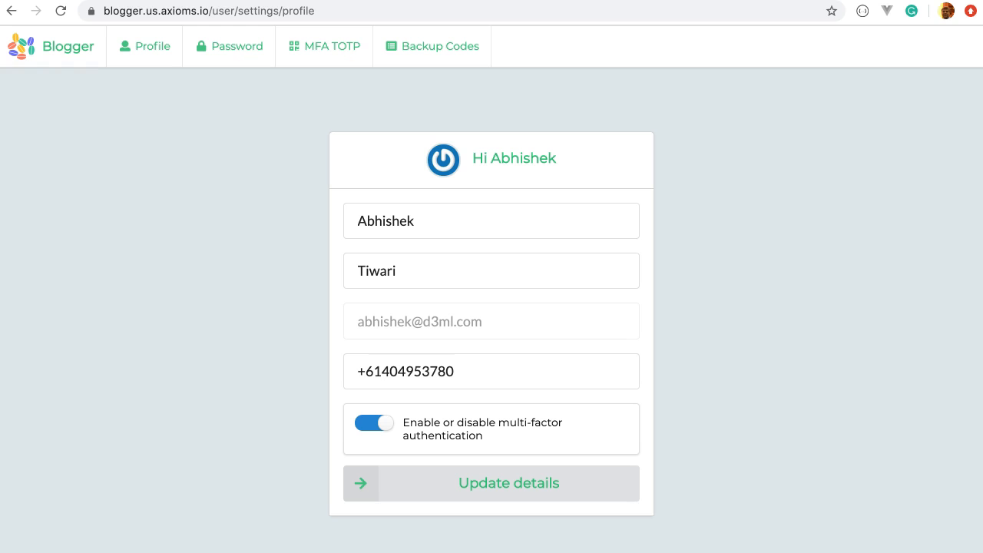
Step: Reload the Blogger settings page and open the newly available MFA HOTP tab
left_click(61, 12)
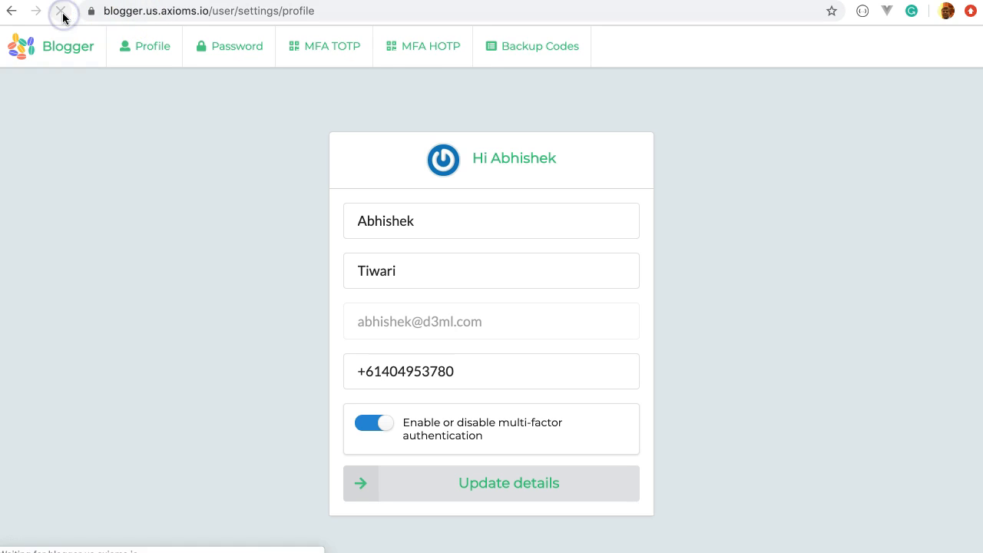
left_click(417, 52)
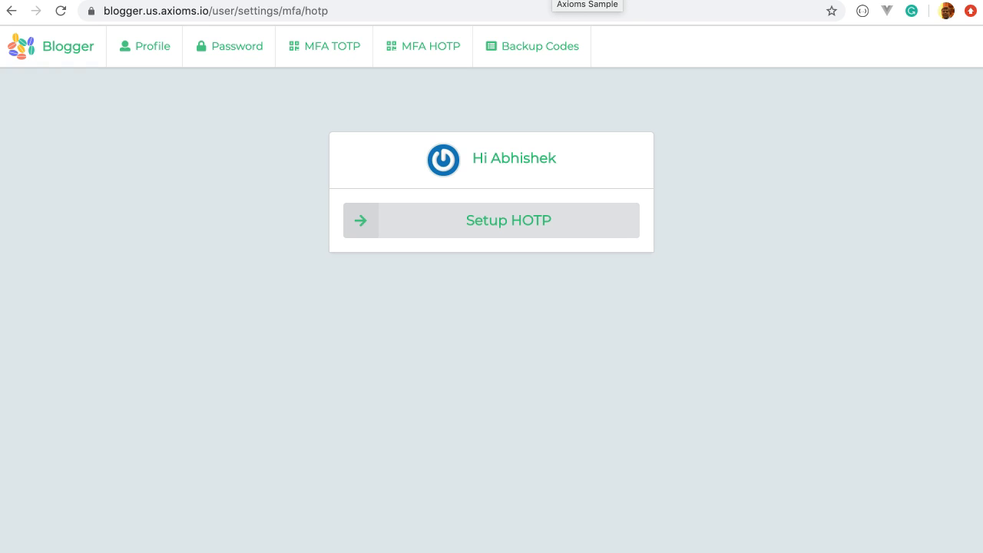
left_click(553, 1)
left_click(584, 1)
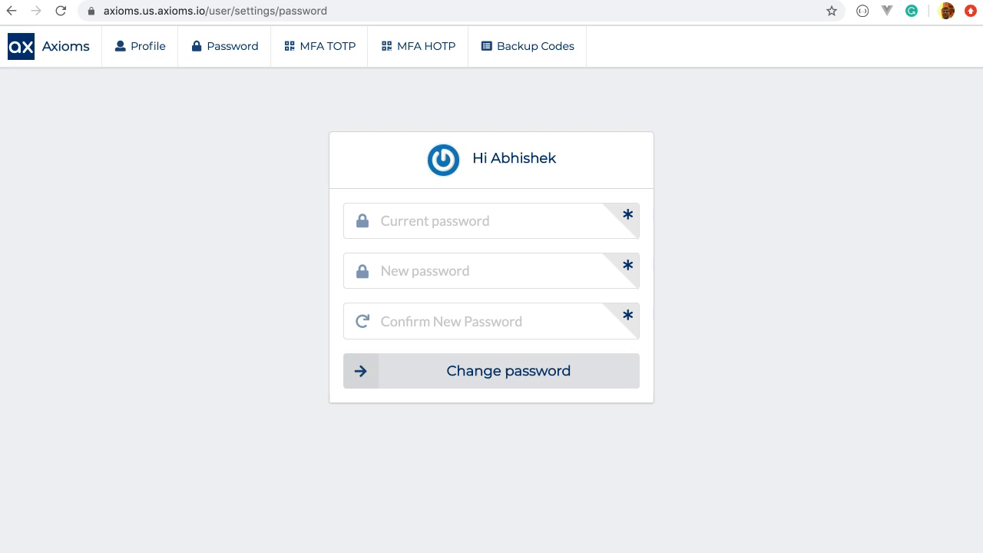
left_click(140, 49)
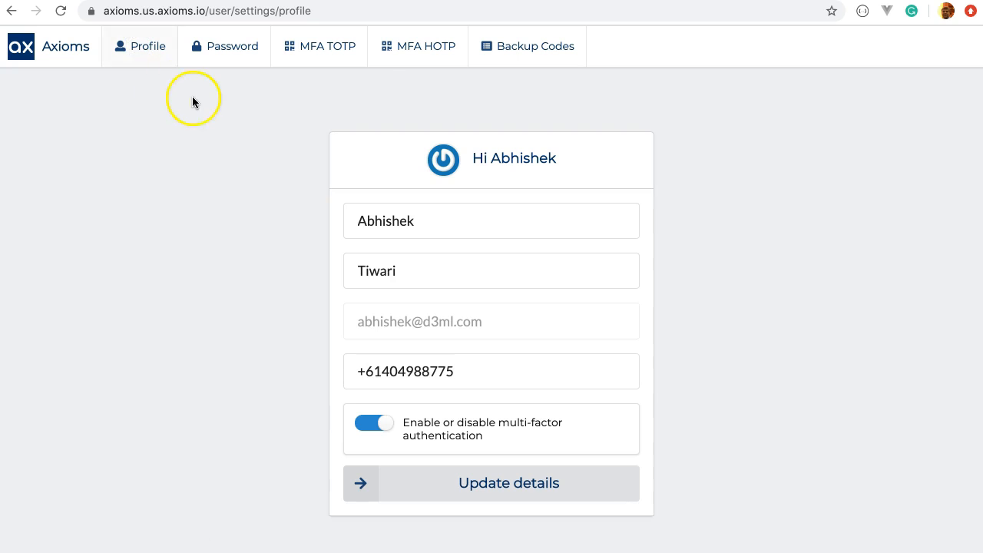
left_click(221, 52)
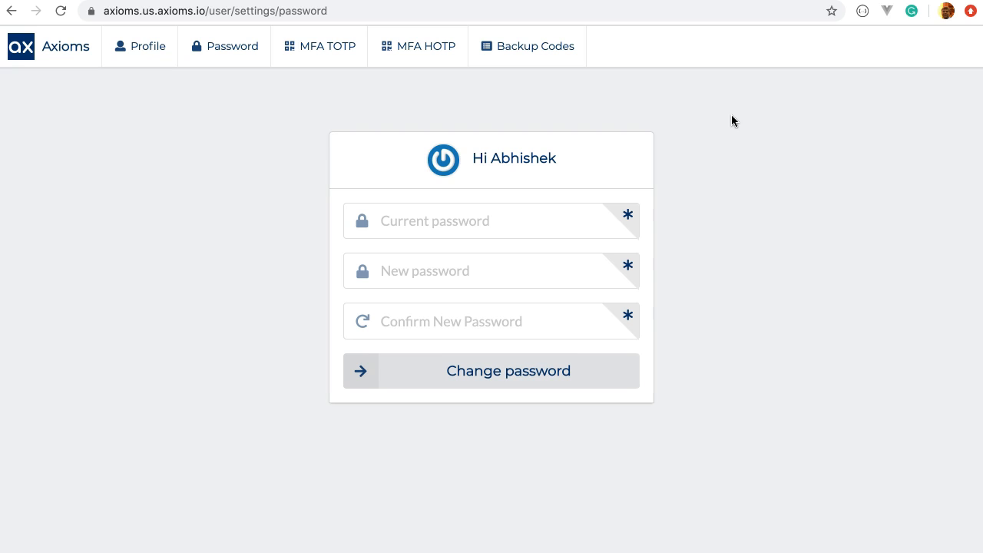
left_click(142, 53)
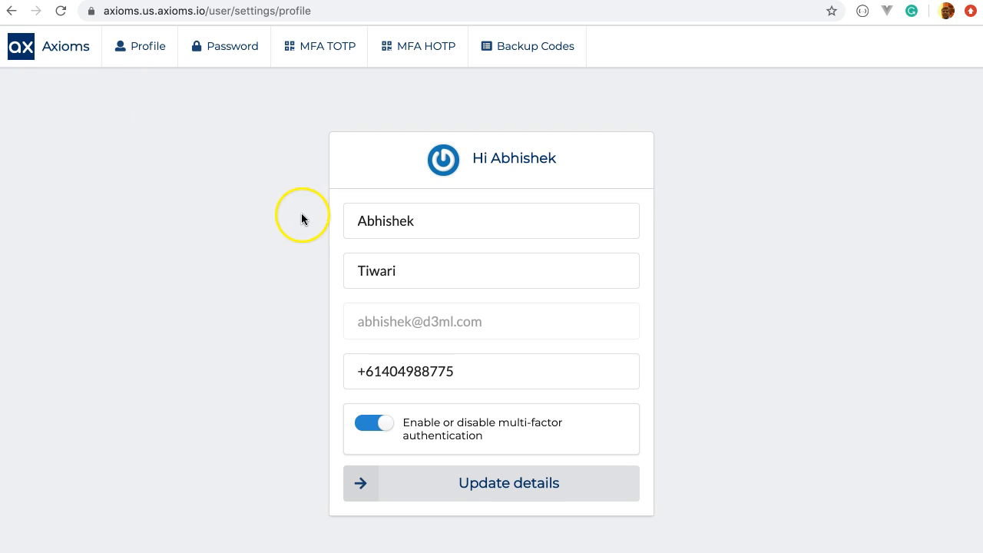
scroll(303, 217, "down", 1)
scroll(345, 272, "up", 1)
left_click(662, 0)
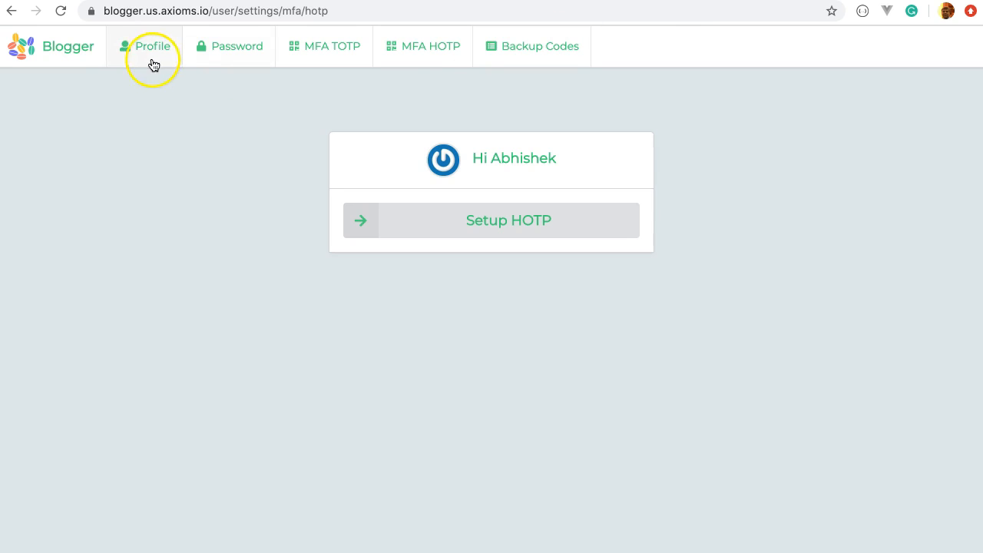
Step: Go to the Profile tab in the Blogger settings navigation
left_click(132, 49)
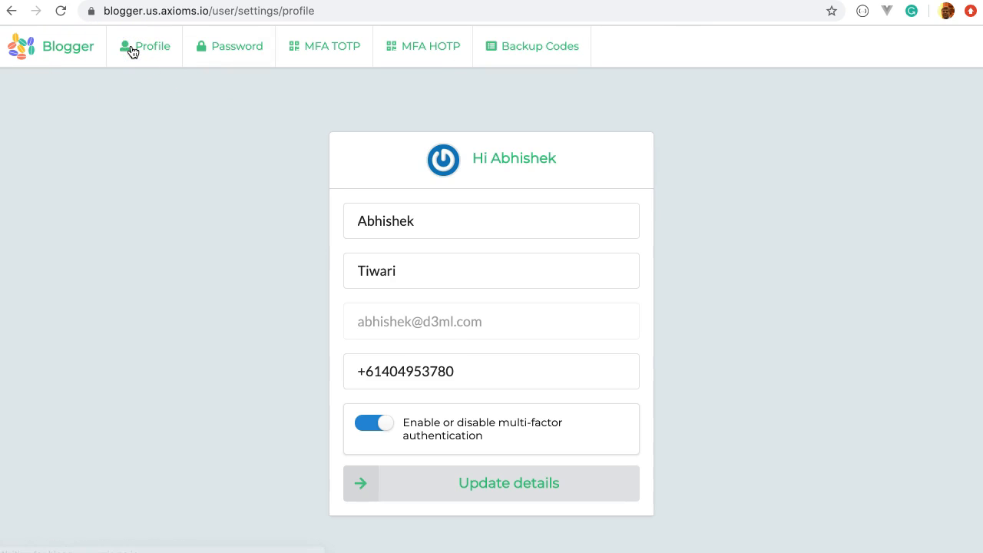